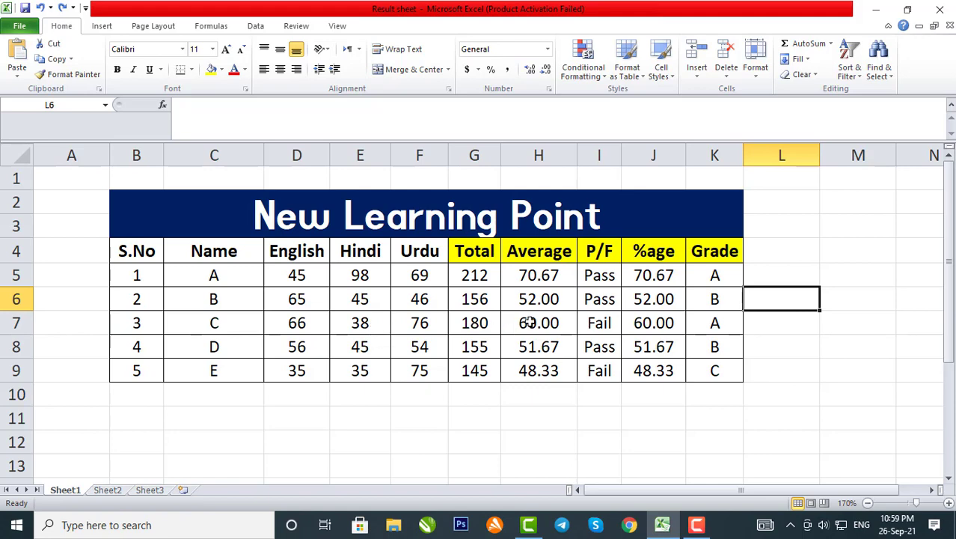
Step: On Sheet2, clear the existing Pass results in I5:I9 and the Grade results in K5:K9
{"action": "left_click", "coordinate": [366, 322]}
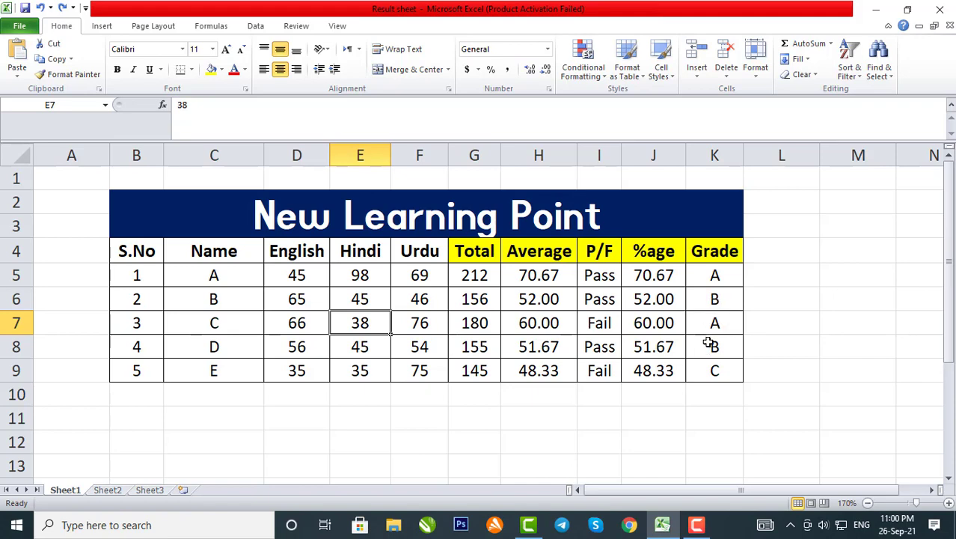
{"action": "left_click", "coordinate": [108, 490]}
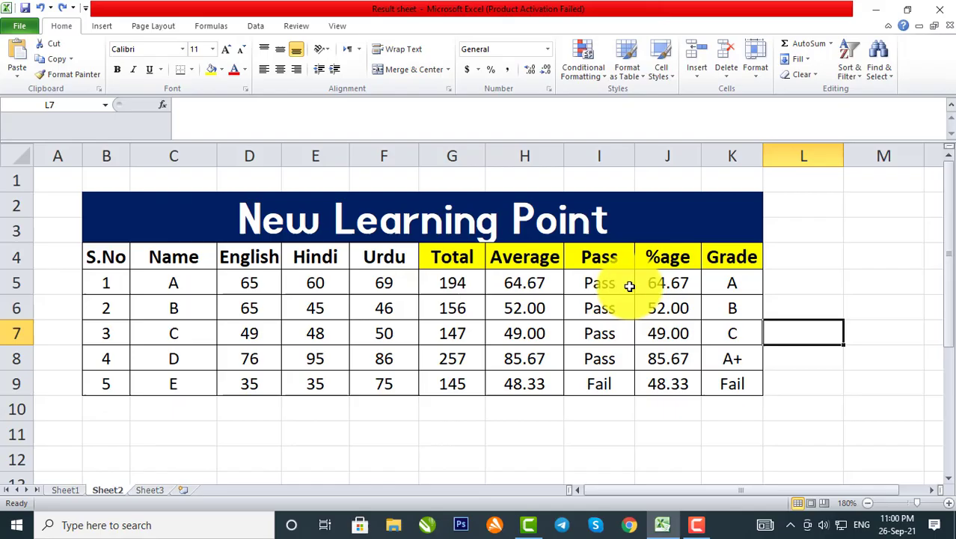
{"action": "left_click", "coordinate": [627, 283]}
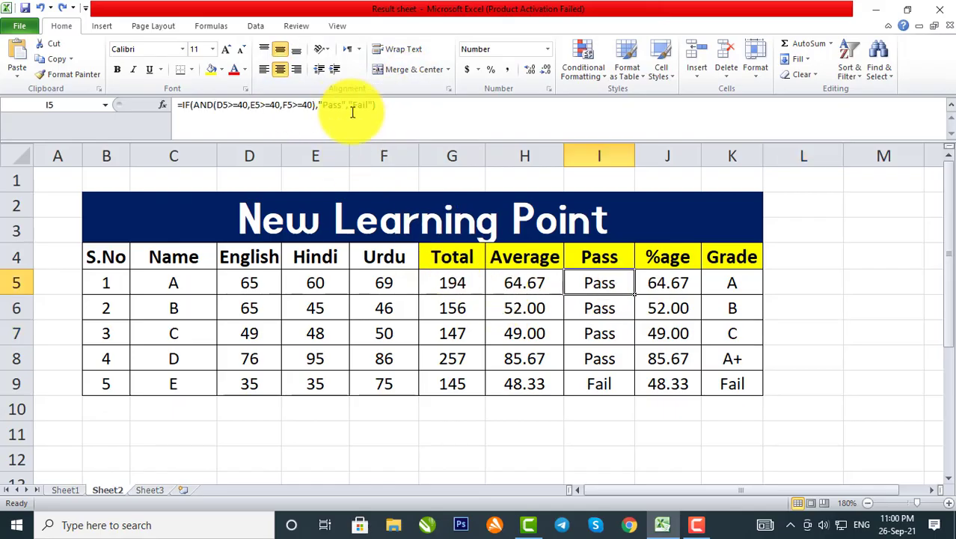
{"action": "left_click_drag", "start_coordinate": [600, 282], "coordinate": [602, 384]}
{"action": "key", "text": "Delete"}
{"action": "left_click_drag", "start_coordinate": [733, 281], "coordinate": [741, 374]}
{"action": "key", "text": "Delete"}
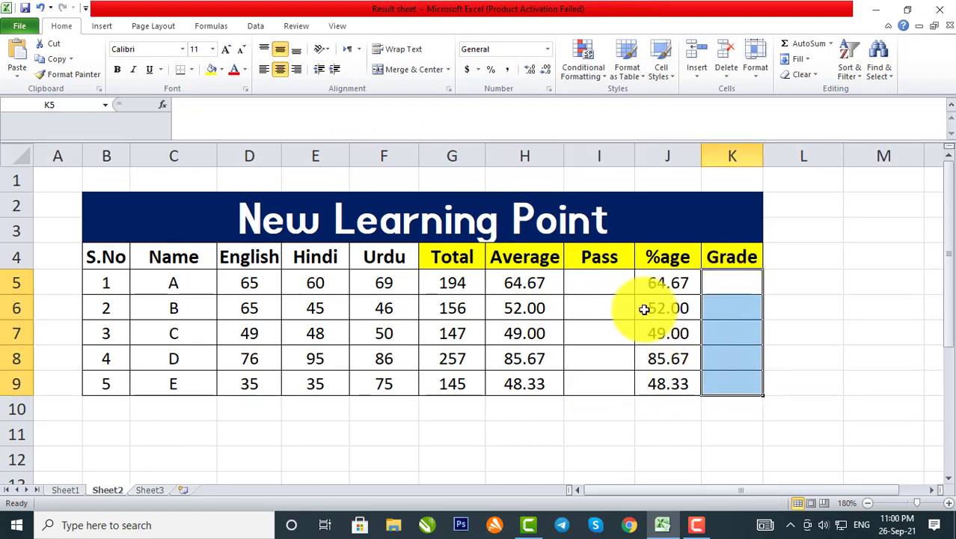
Step: In I5, begin an IF formula with a nested AND whose first condition is D5>=40
{"action": "left_click", "coordinate": [623, 279]}
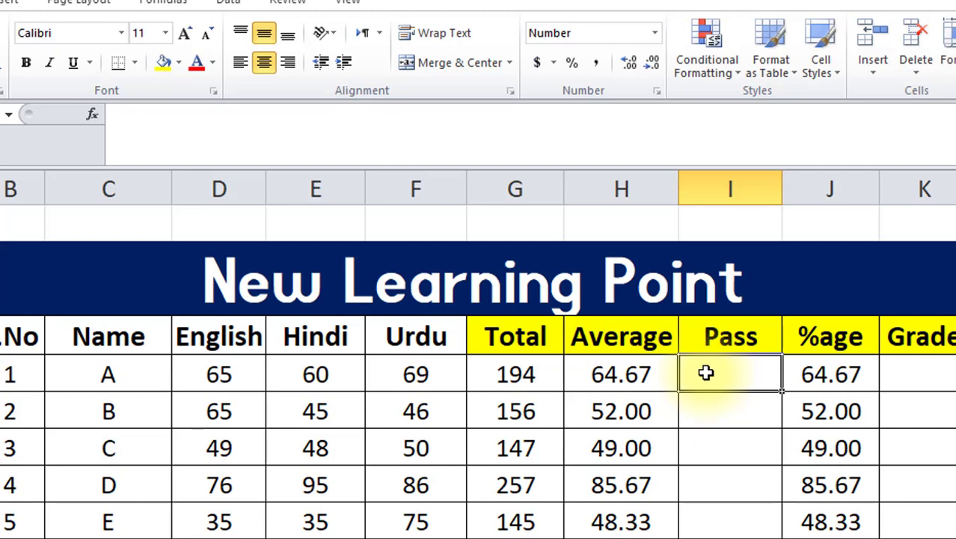
{"action": "type", "text": "="}
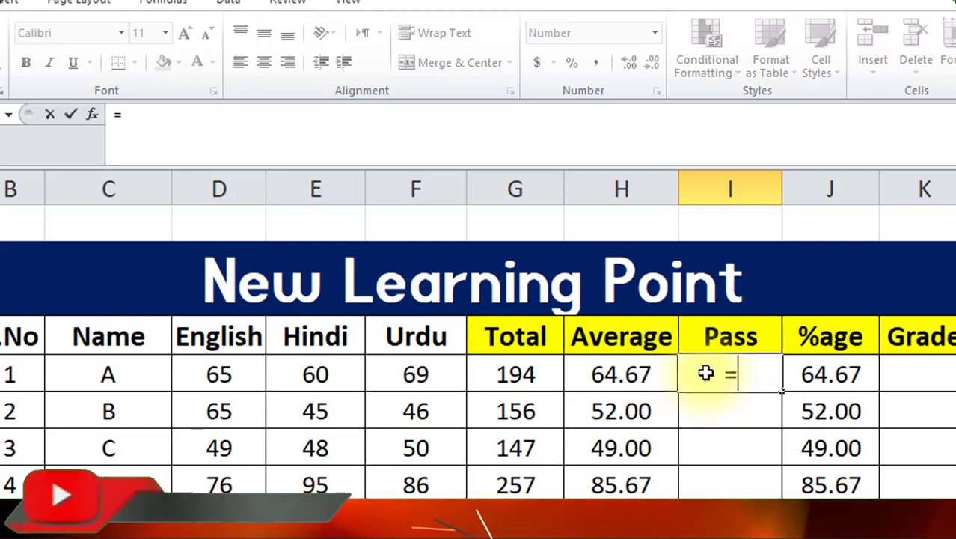
{"action": "type", "text": "i"}
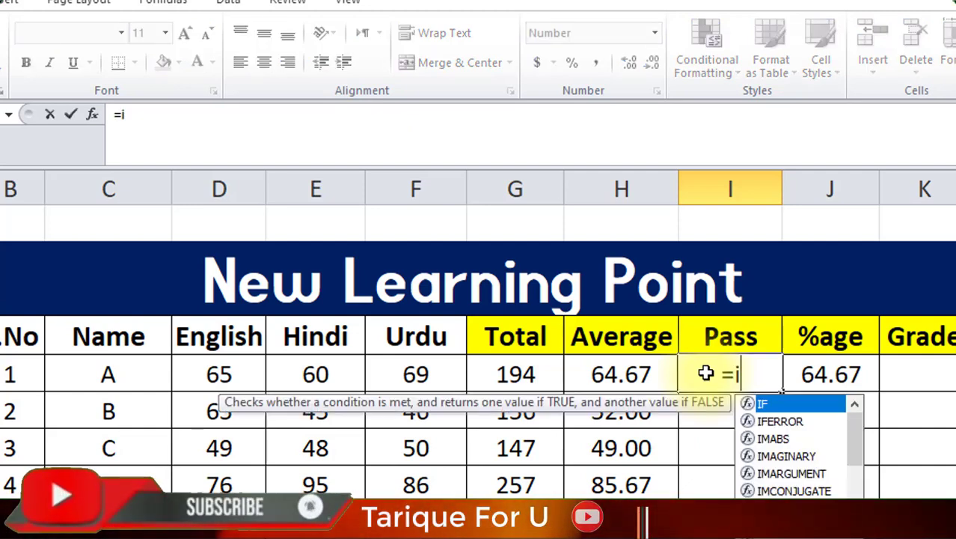
{"action": "type", "text": "f("}
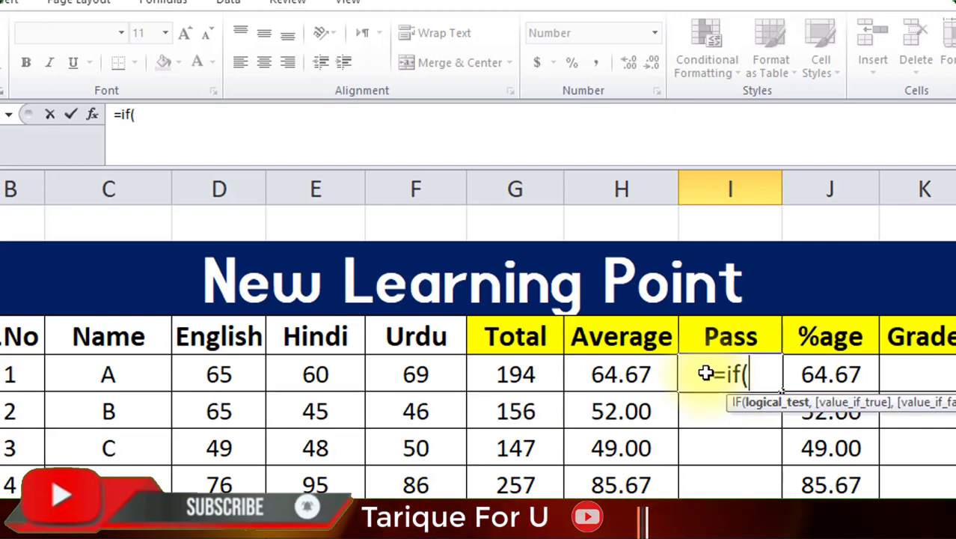
{"action": "type", "text": "and"}
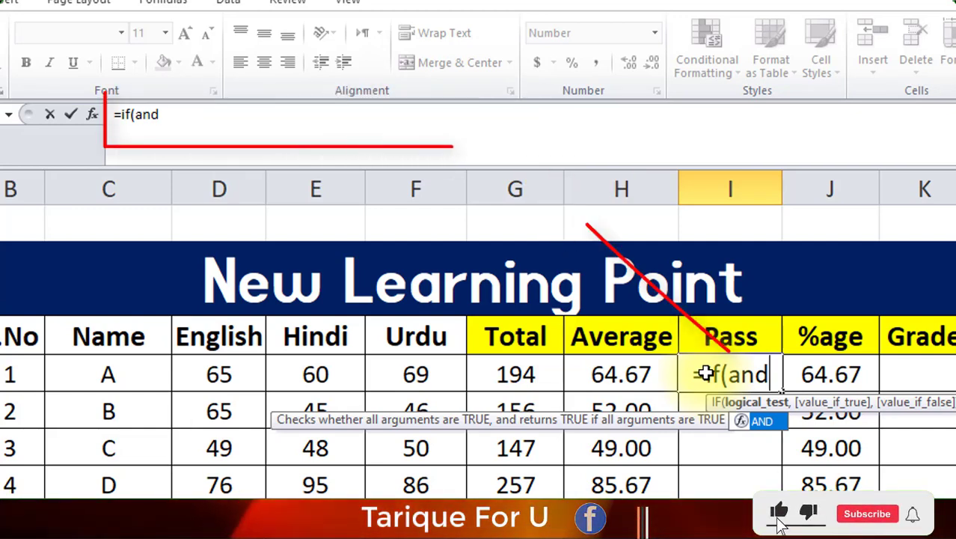
{"action": "type", "text": "("}
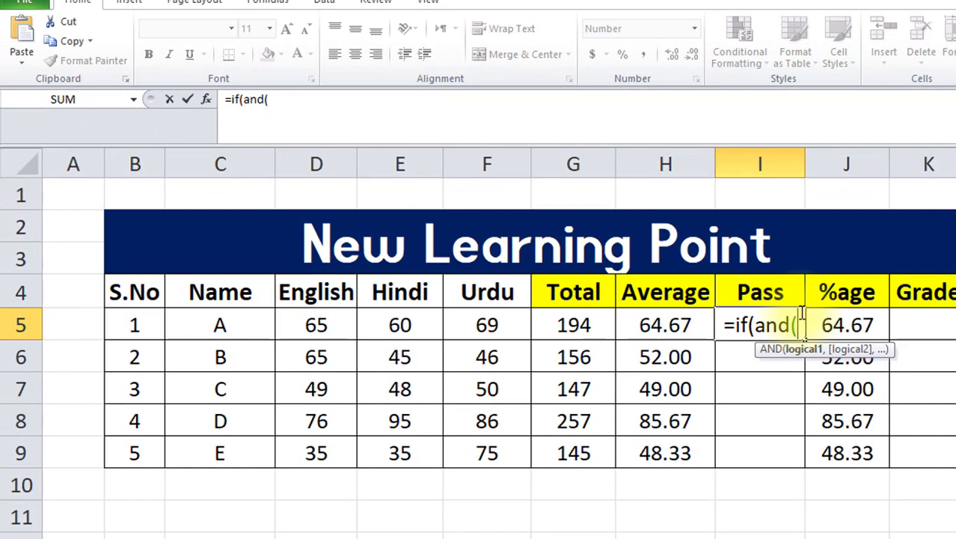
{"action": "type", "text": "d5"}
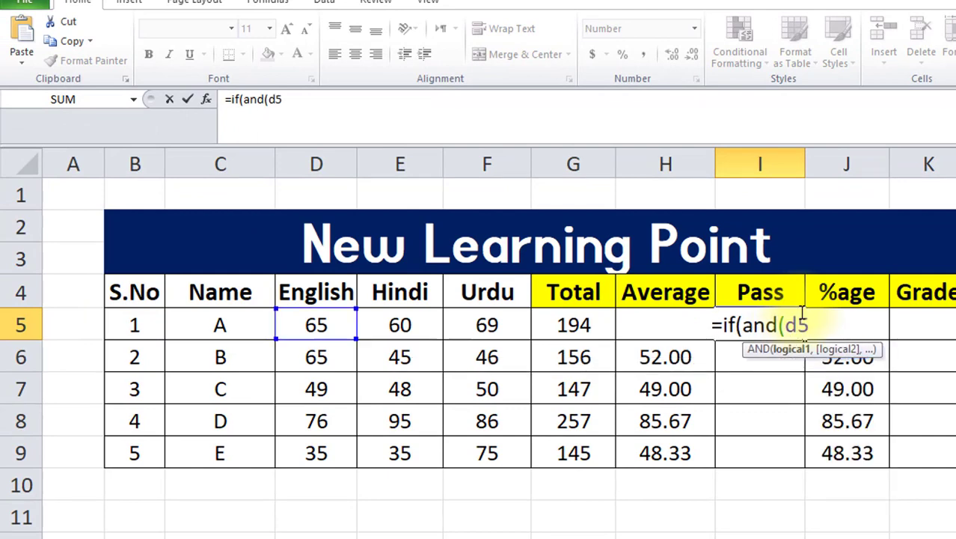
{"action": "type", "text": ">"}
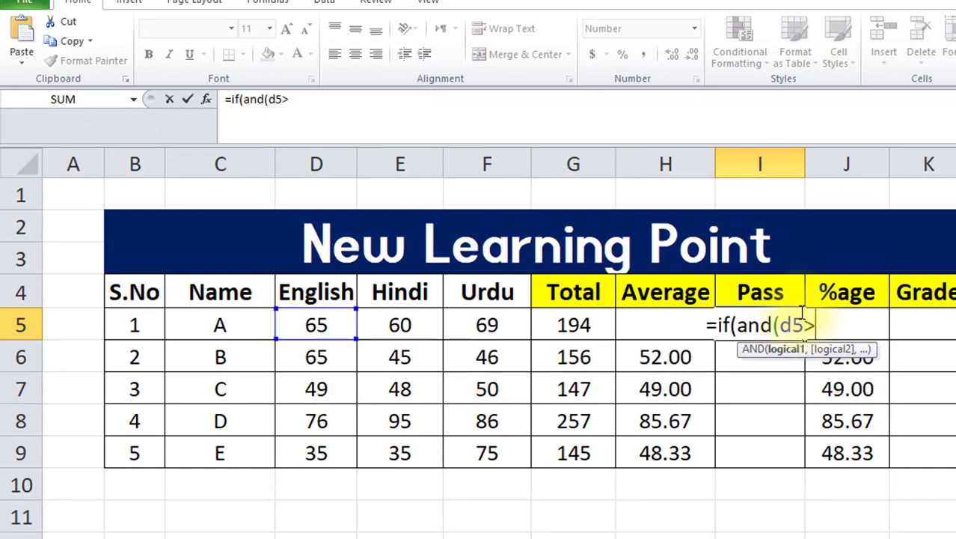
{"action": "type", "text": "="}
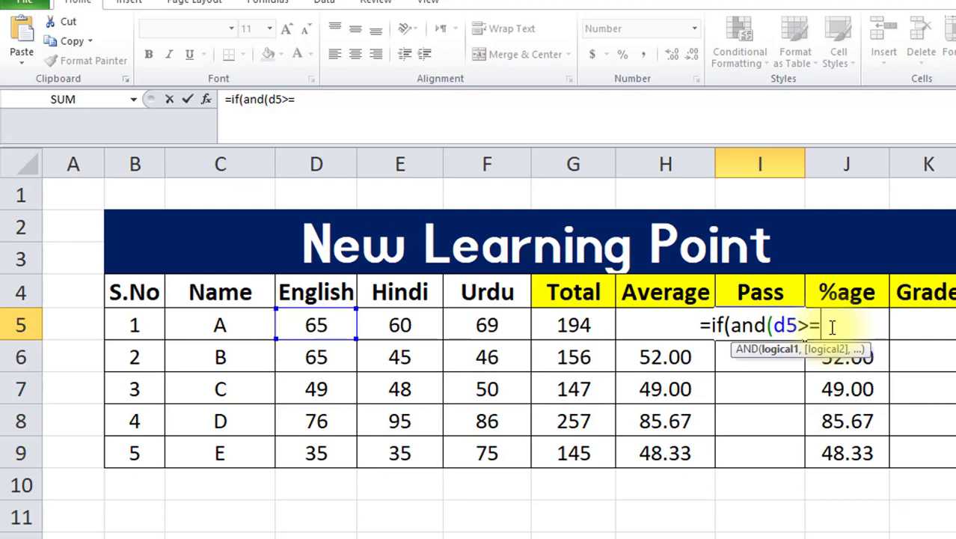
{"action": "type", "text": "4"}
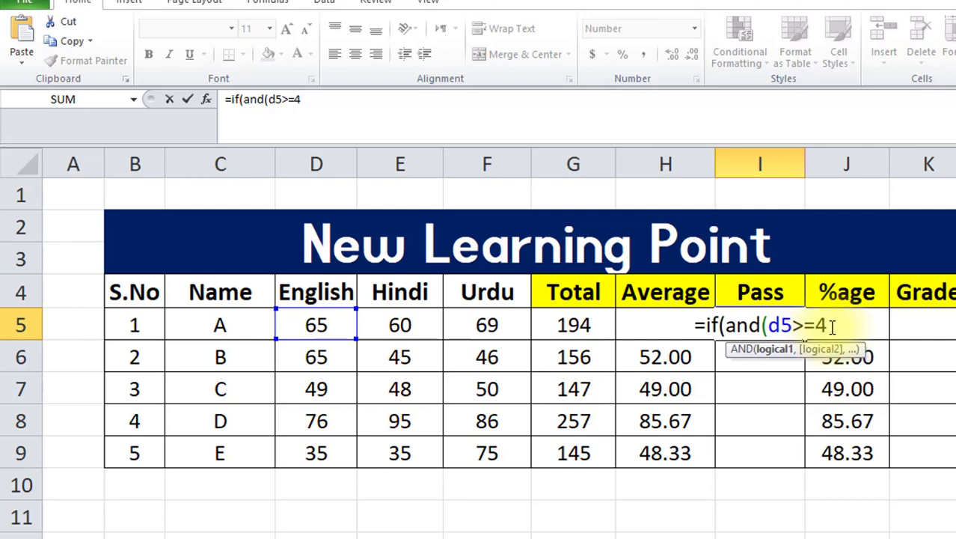
{"action": "type", "text": "0"}
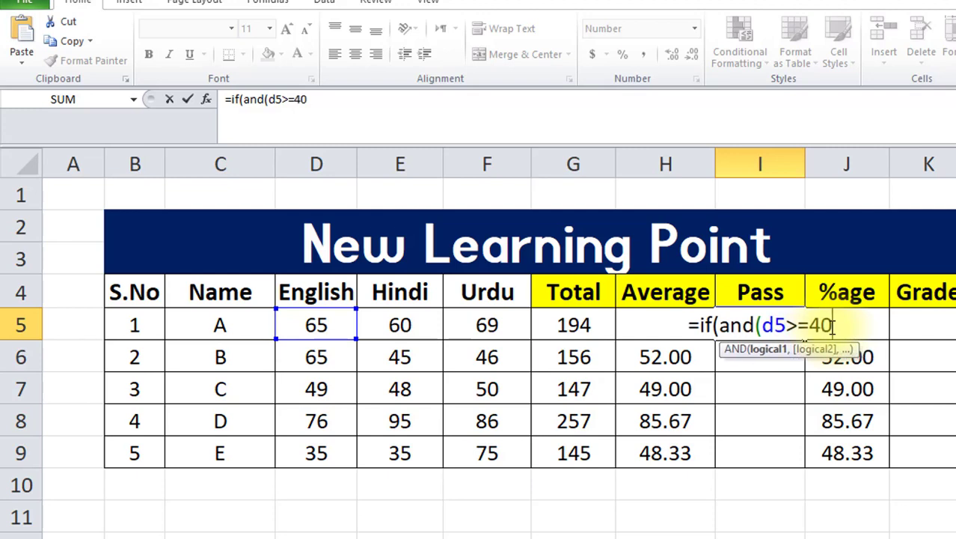
{"action": "type", "text": ","}
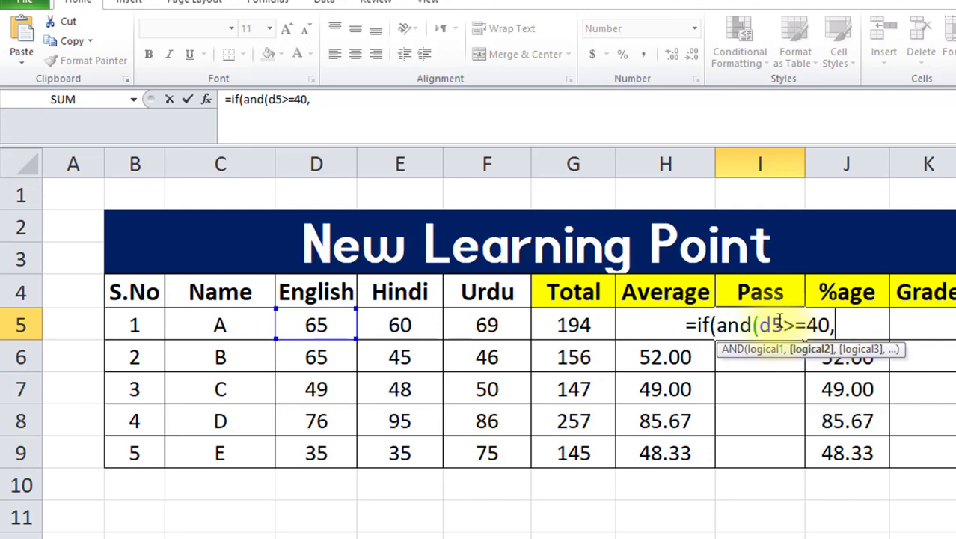
Step: Add the conditions E5>=40 and F5>=40 to the AND test and close its parenthesis
{"action": "left_click", "coordinate": [401, 327]}
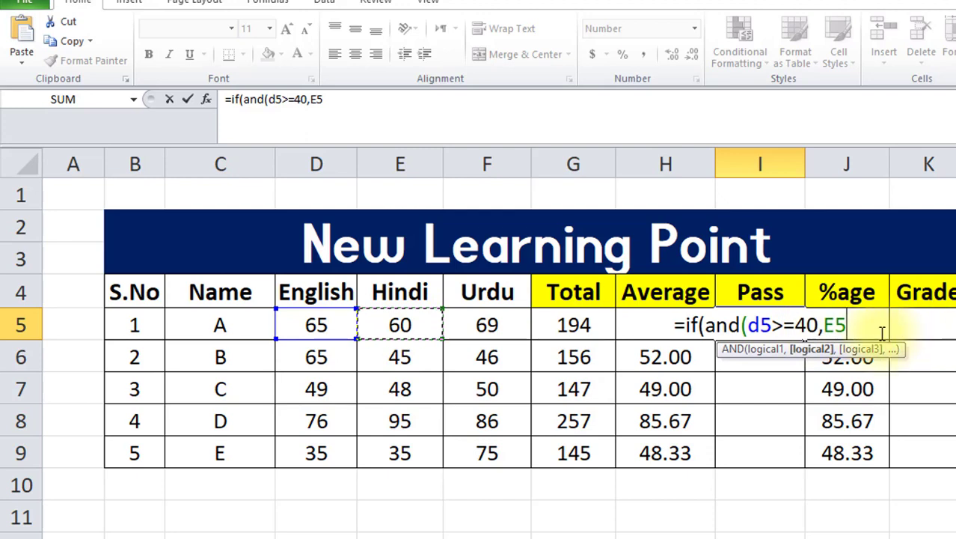
{"action": "type", "text": ">"}
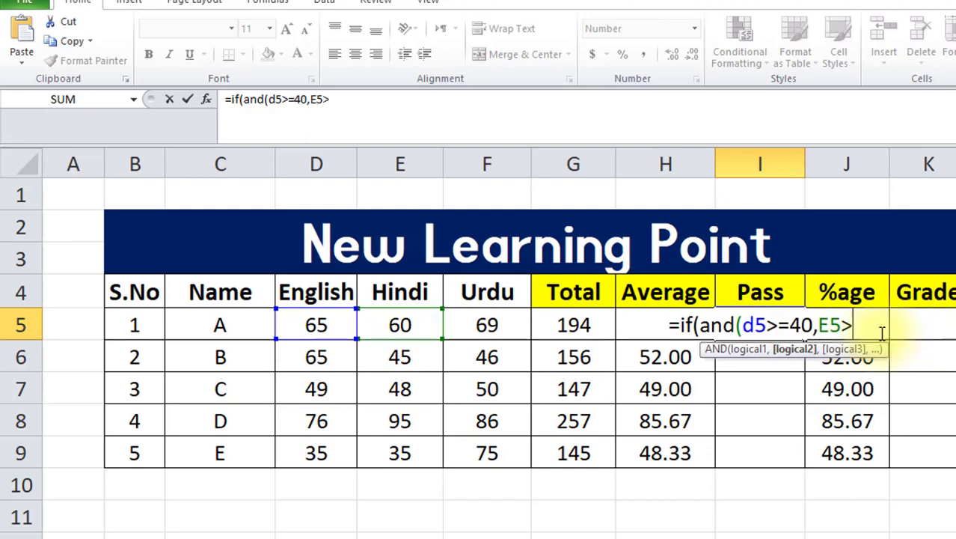
{"action": "type", "text": "=40"}
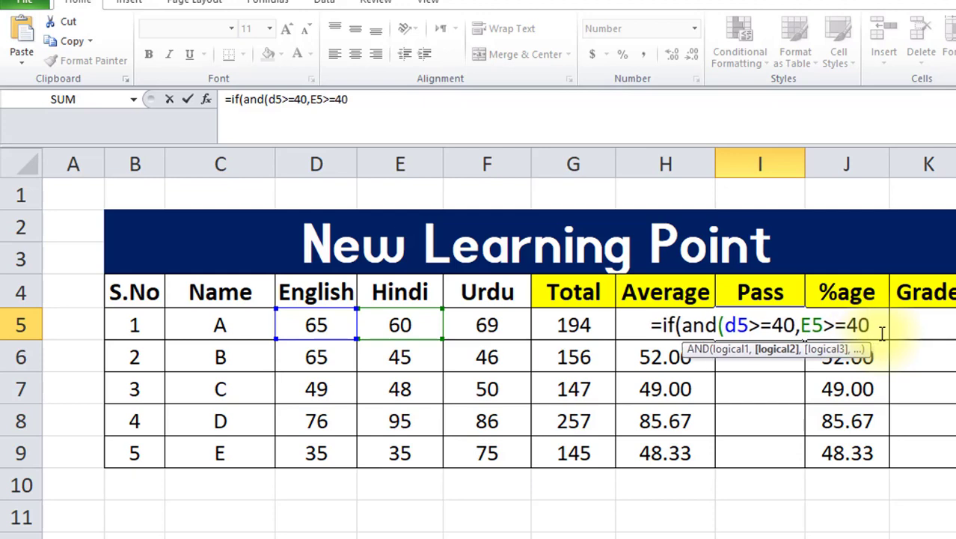
{"action": "type", "text": ","}
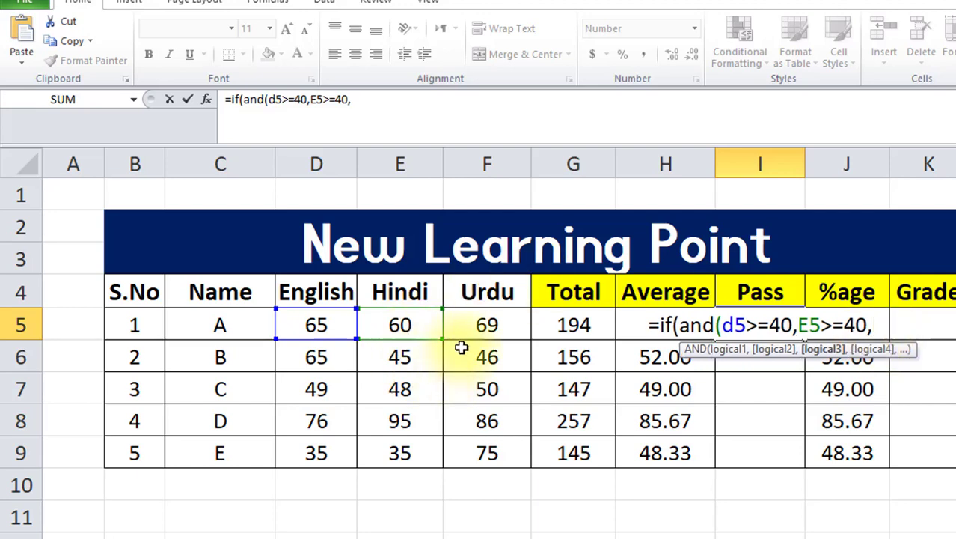
{"action": "left_click", "coordinate": [486, 318]}
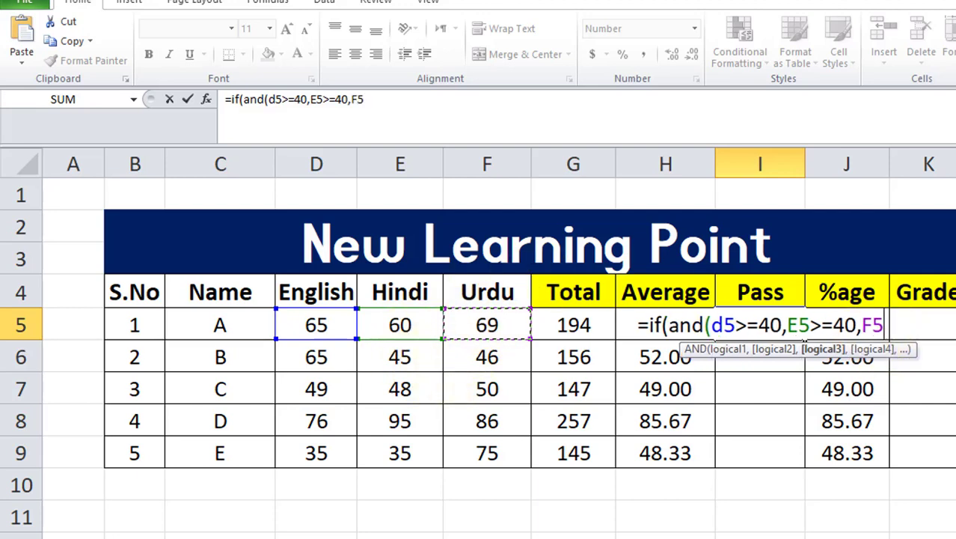
{"action": "type", "text": ">=40"}
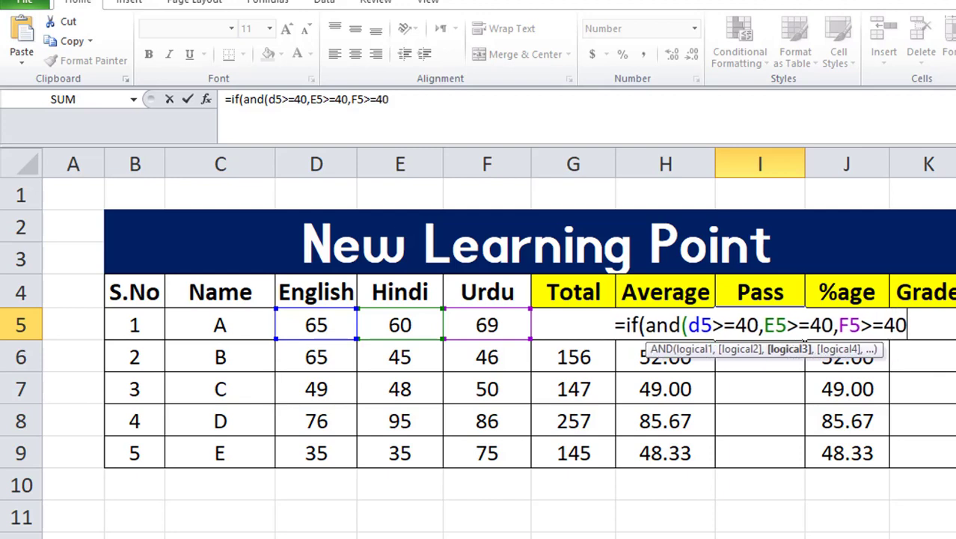
{"action": "type", "text": ")"}
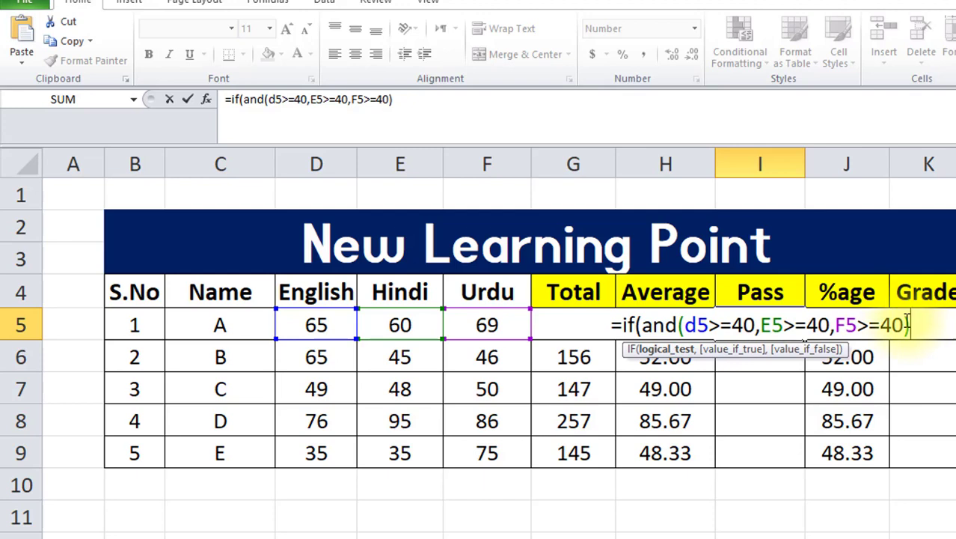
Step: Complete the IF formula in I5 with "Pass" as the true value and "Fail" as the false value, and enter it
{"action": "type", "text": ","}
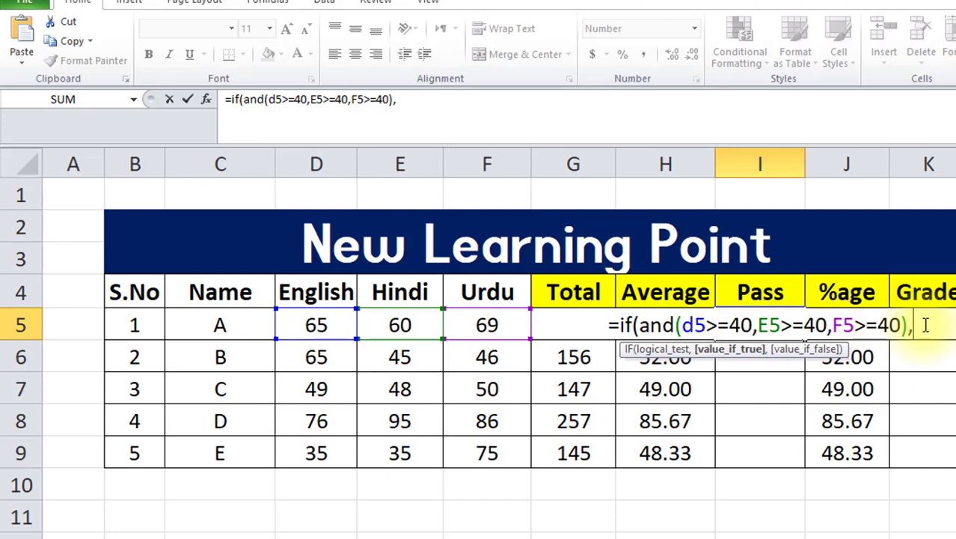
{"action": "type", "text": "\""}
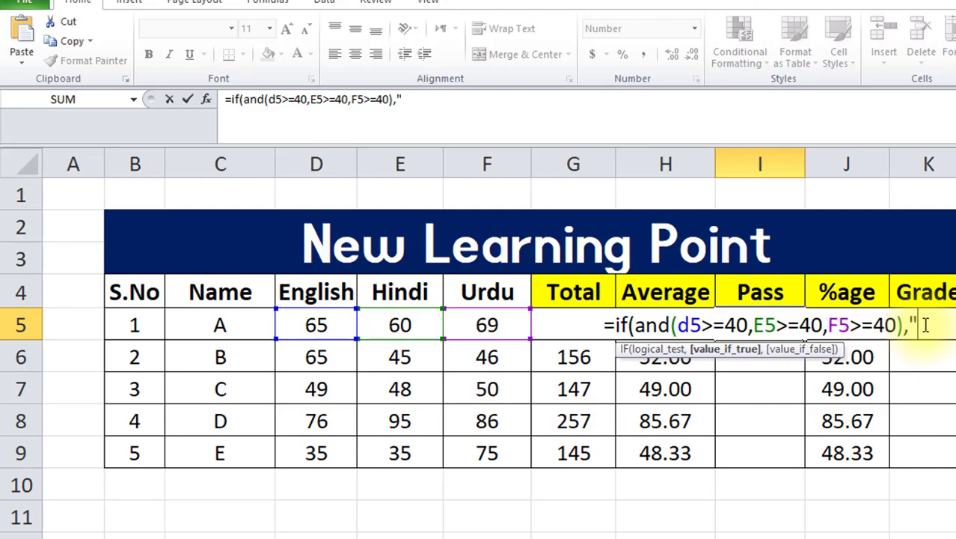
{"action": "type", "text": "Pass"}
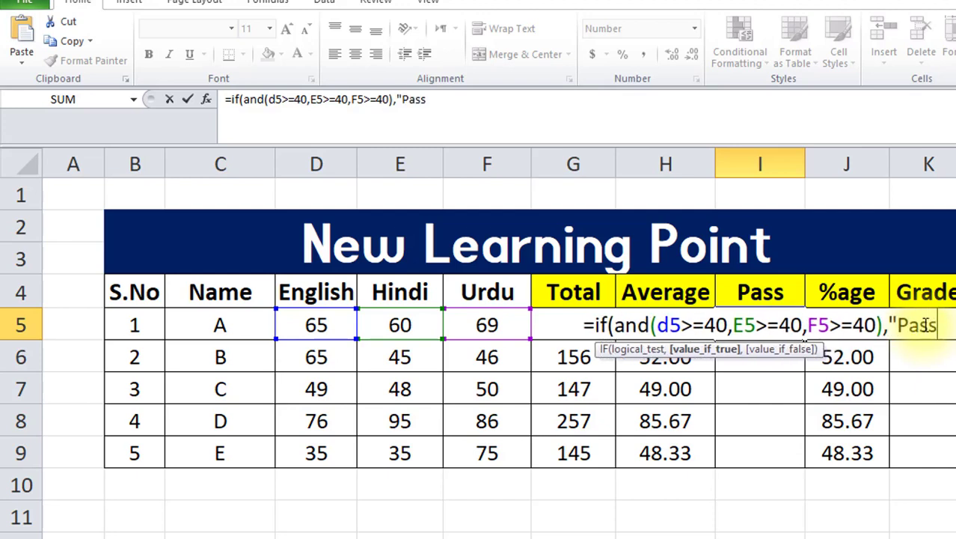
{"action": "type", "text": "\""}
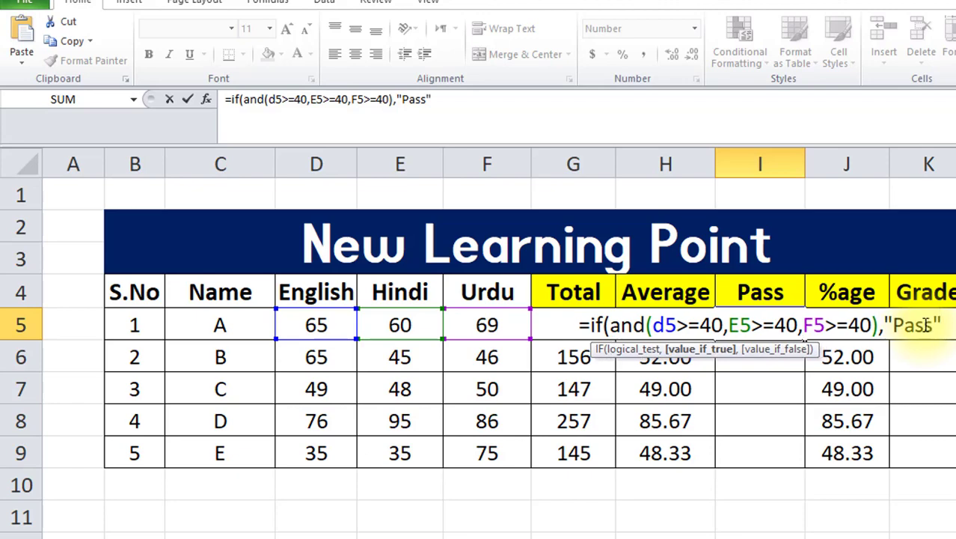
{"action": "type", "text": ","}
{"action": "type", "text": "\"FA"}
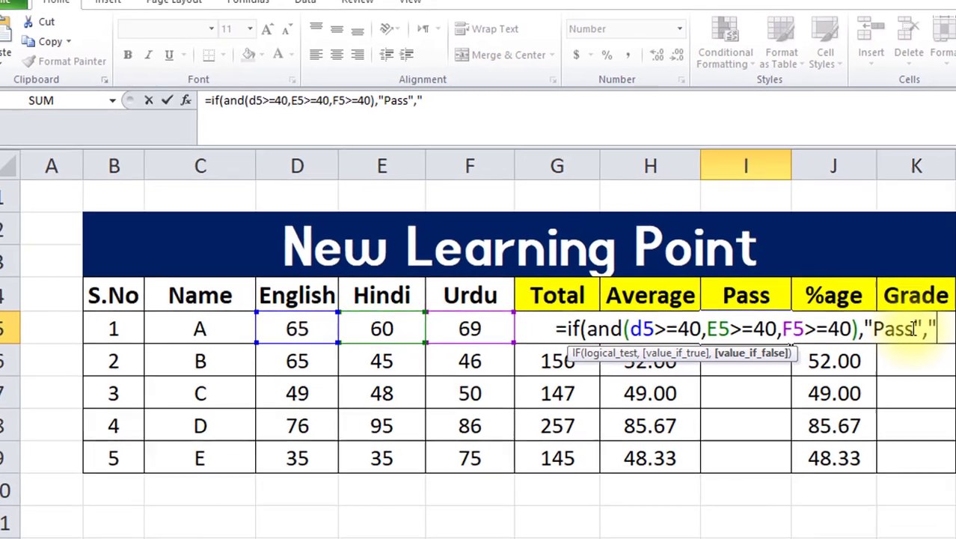
{"action": "type", "text": "il"}
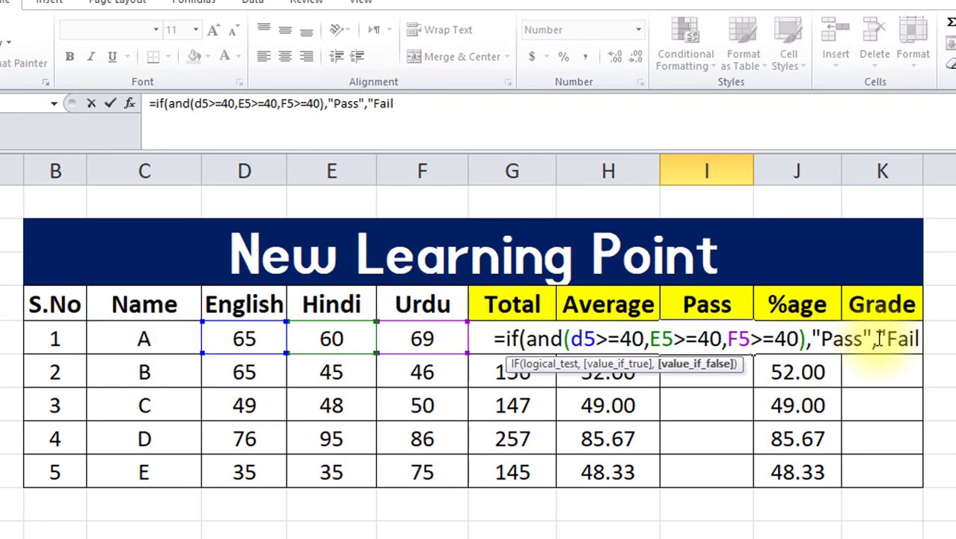
{"action": "type", "text": "\""}
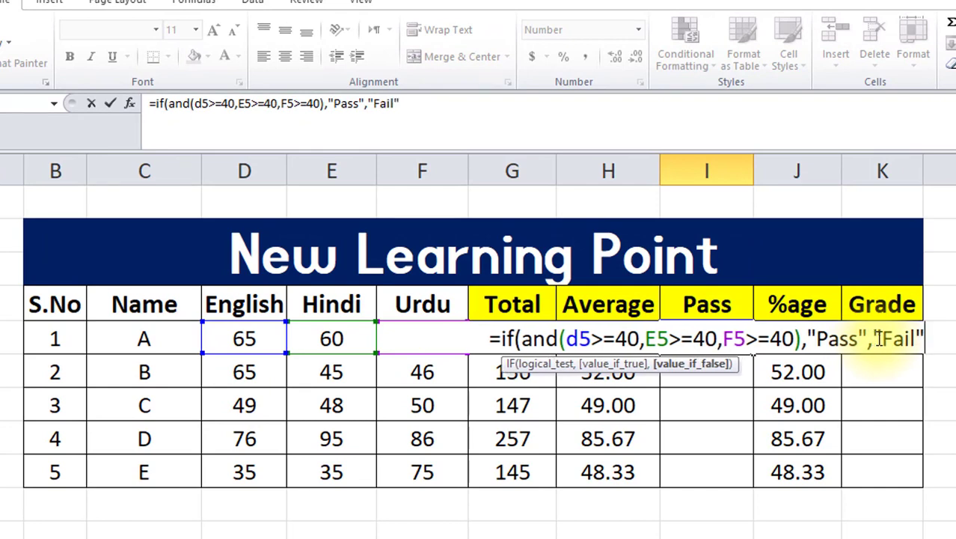
{"action": "type", "text": ")"}
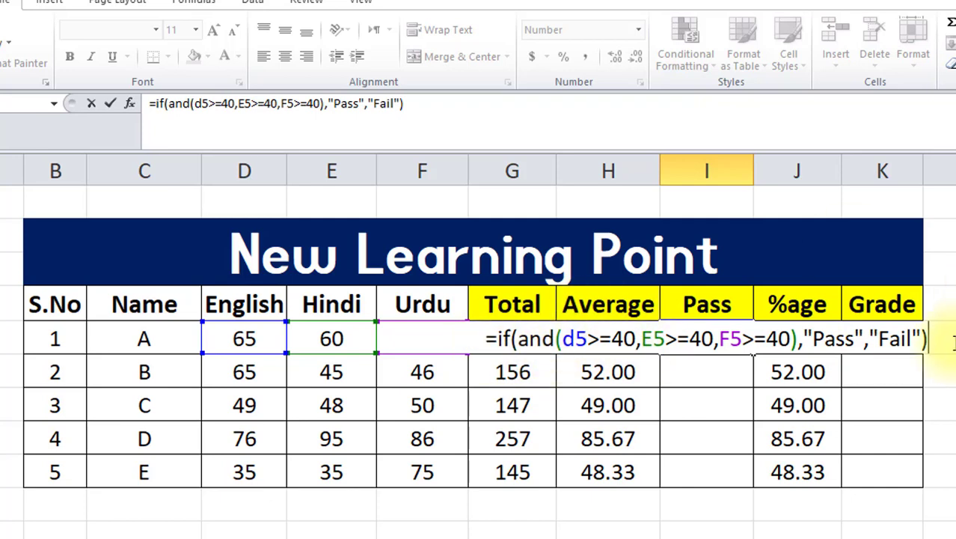
{"action": "key", "text": "Return"}
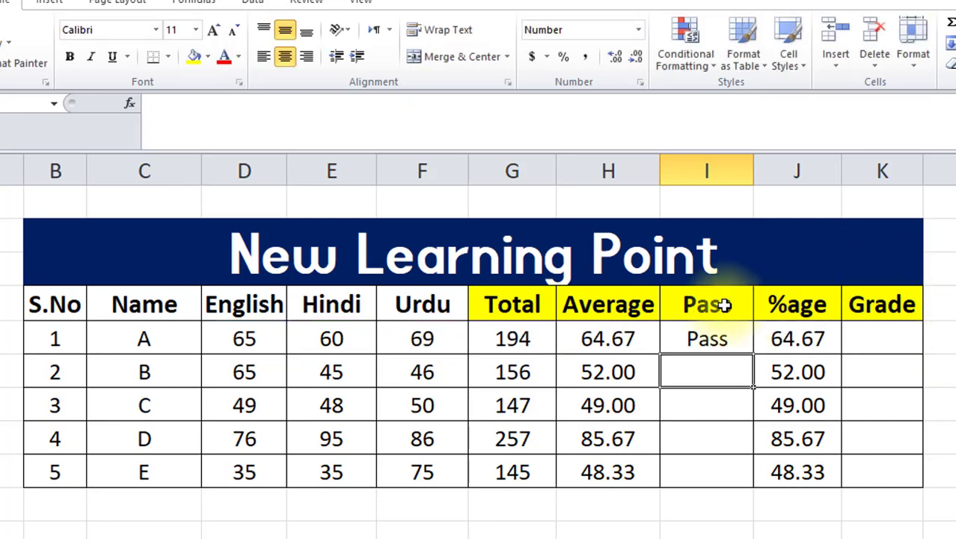
Step: Fill the Pass formula from I5 down through I9 for all students
{"action": "left_click", "coordinate": [698, 337]}
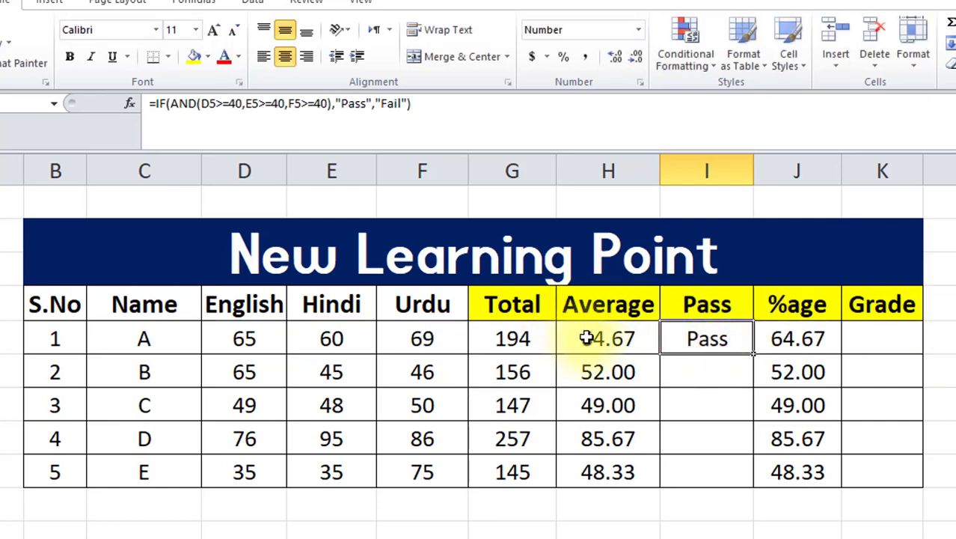
{"action": "double_click", "coordinate": [755, 356]}
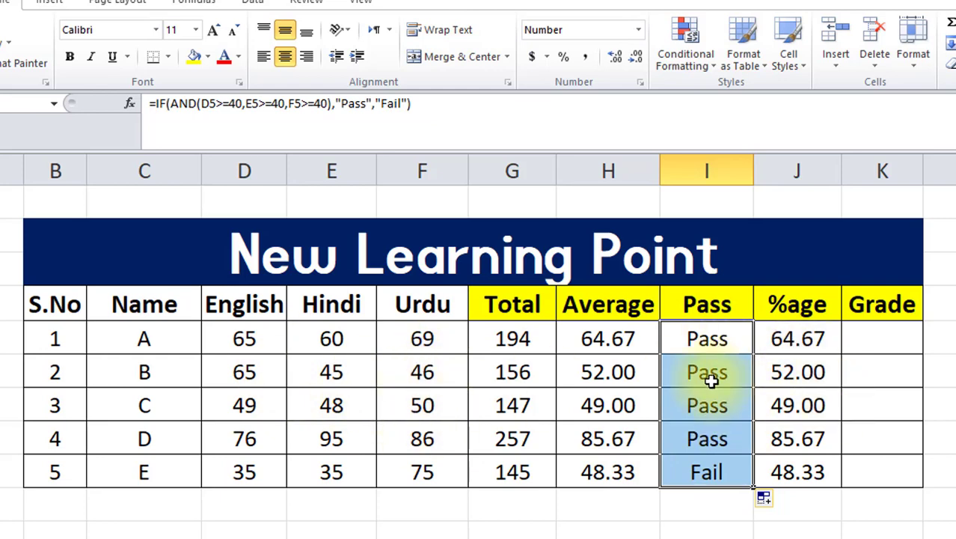
{"action": "left_click", "coordinate": [339, 372]}
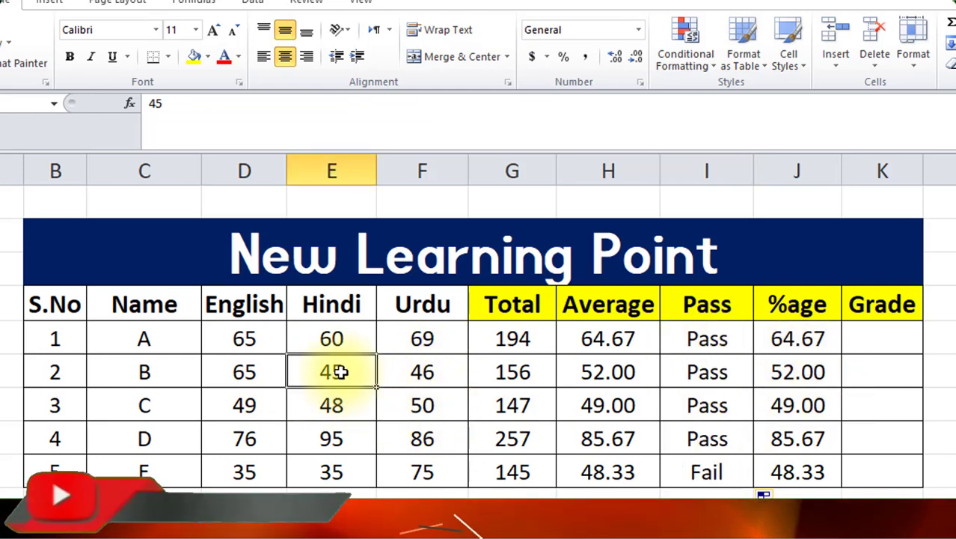
Step: Change the Hindi marks to 39 for student B and 38 for student C
{"action": "type", "text": "39"}
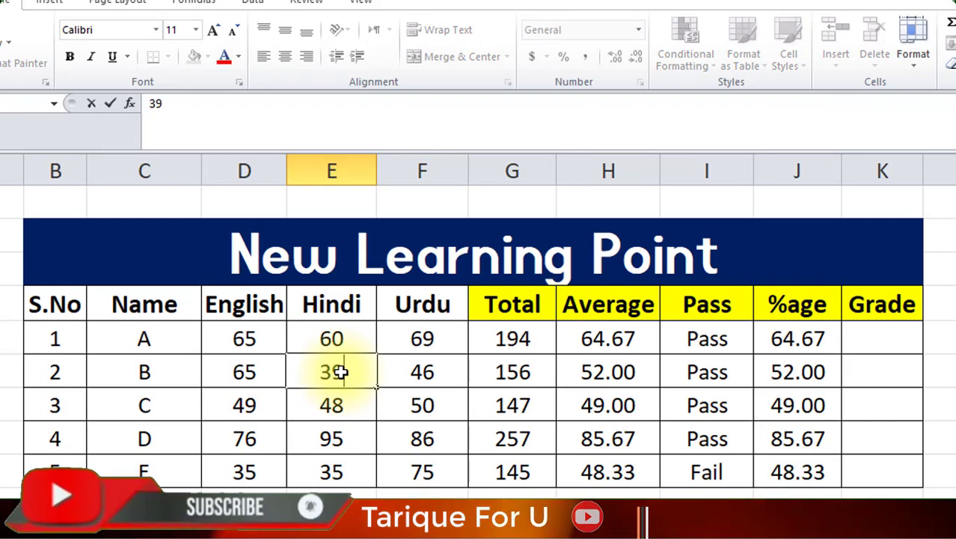
{"action": "left_click", "coordinate": [935, 403]}
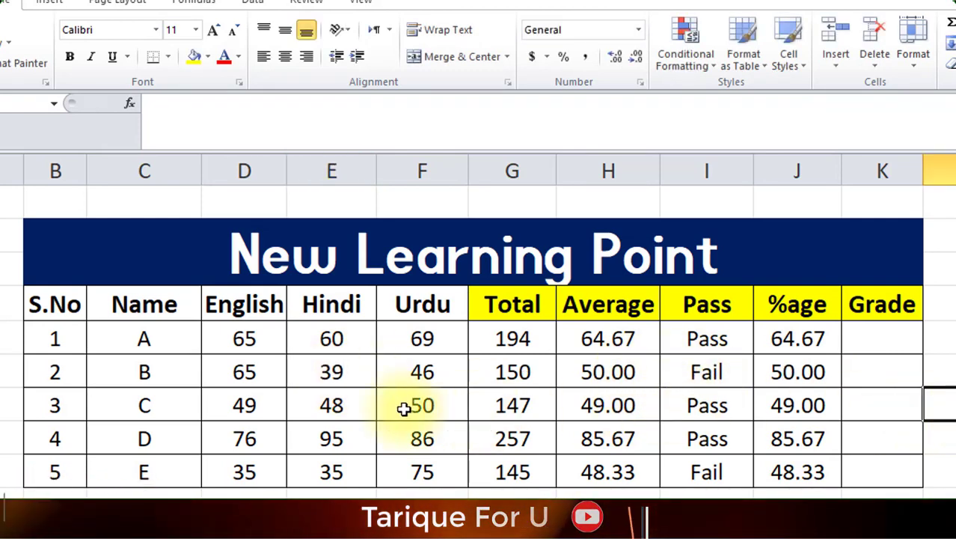
{"action": "left_click", "coordinate": [351, 404]}
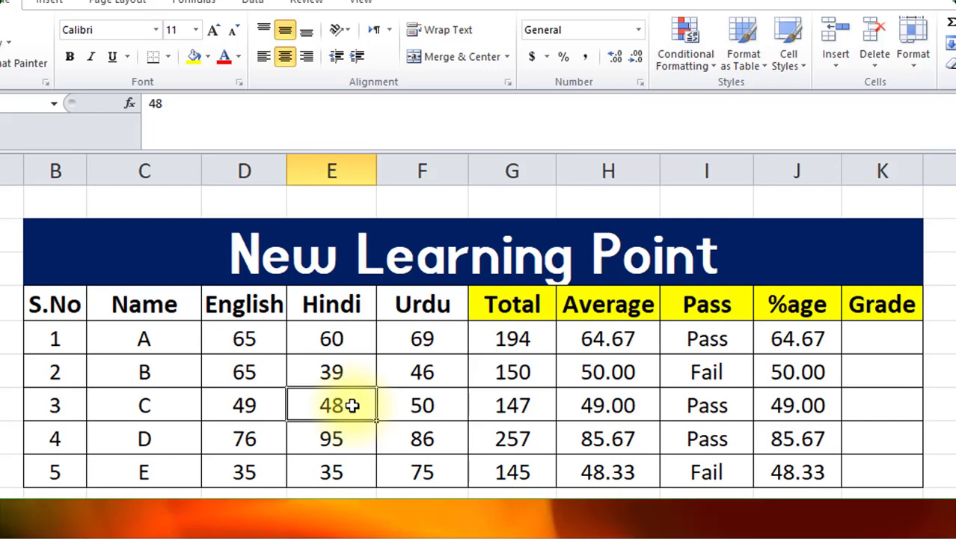
{"action": "type", "text": "38"}
{"action": "key", "text": "Return"}
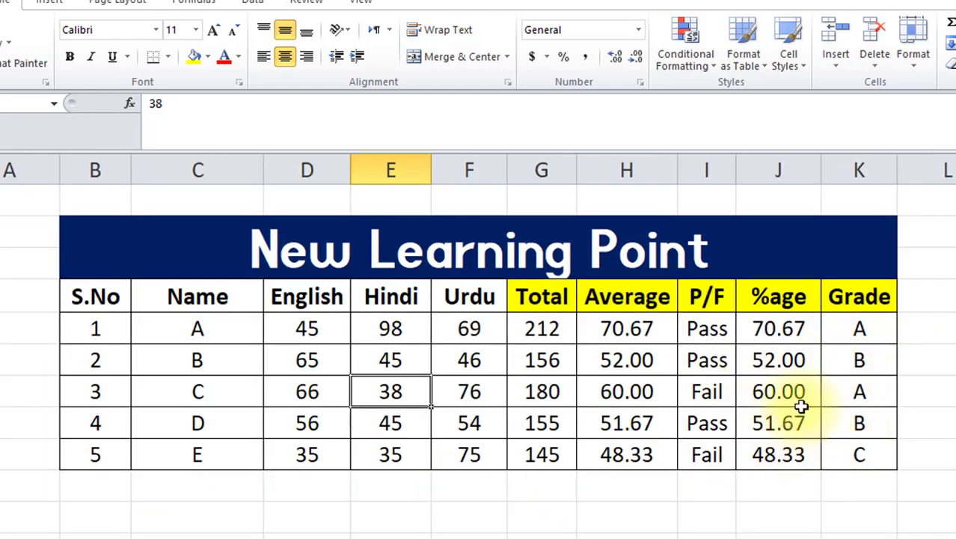
{"action": "left_click", "coordinate": [704, 394]}
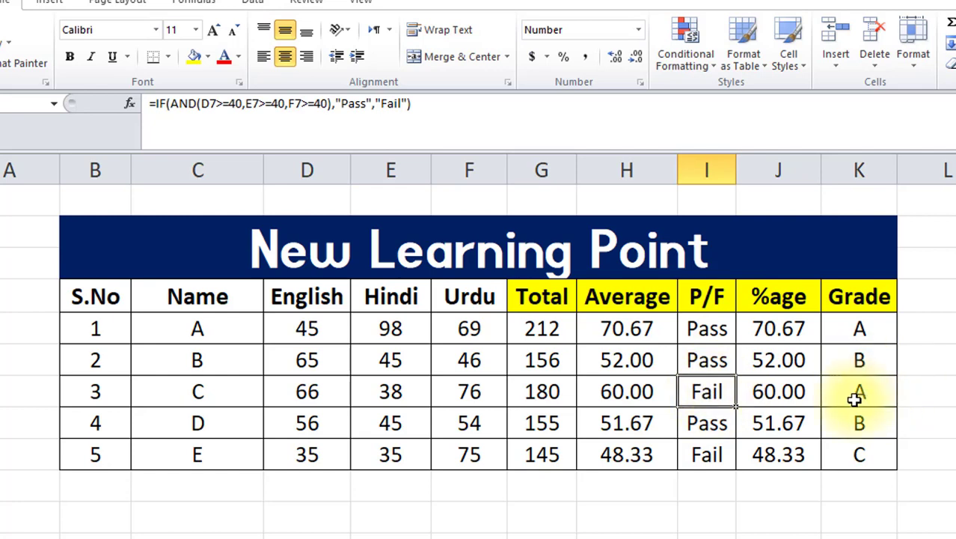
{"action": "left_click", "coordinate": [705, 458]}
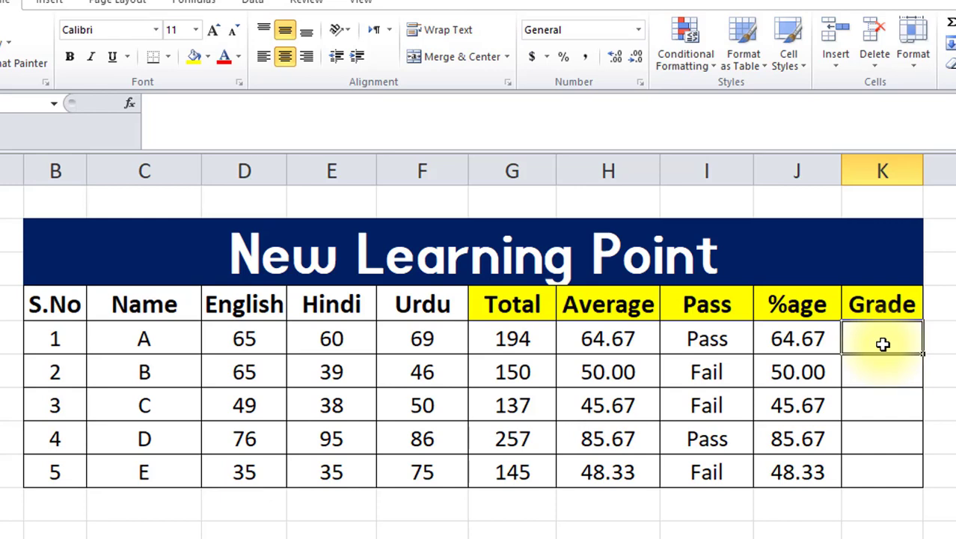
Step: In K5, begin an IF formula for the grade with the condition I5="Fail"
{"action": "type", "text": "="}
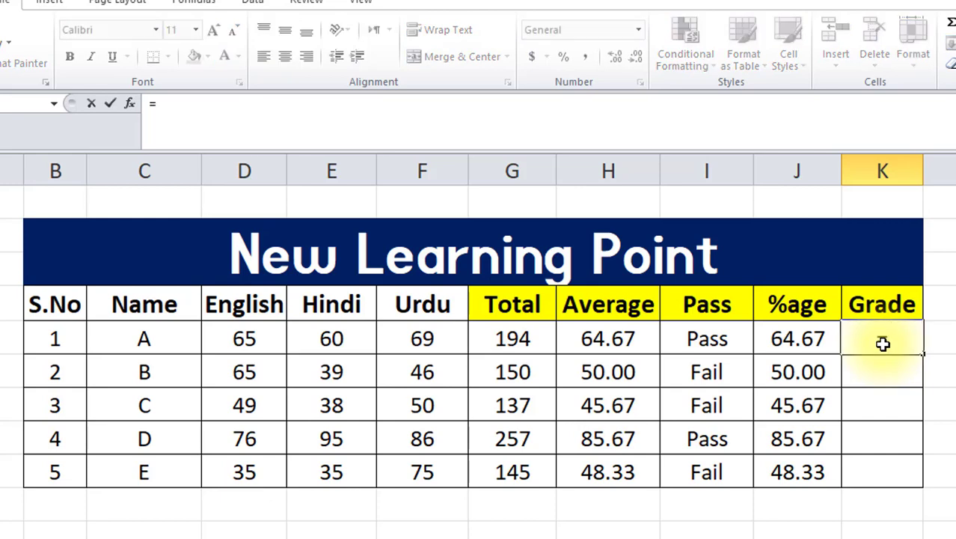
{"action": "type", "text": "if("}
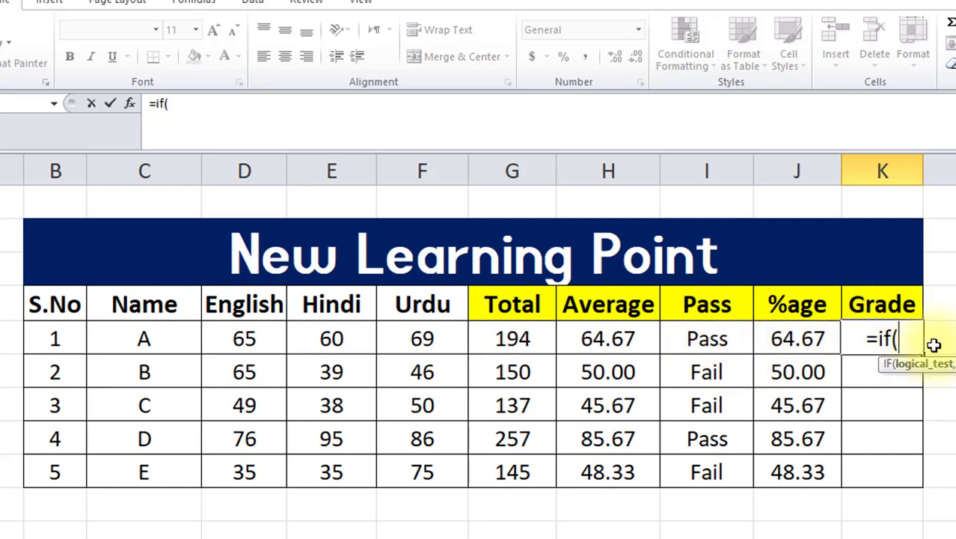
{"action": "left_click", "coordinate": [706, 339]}
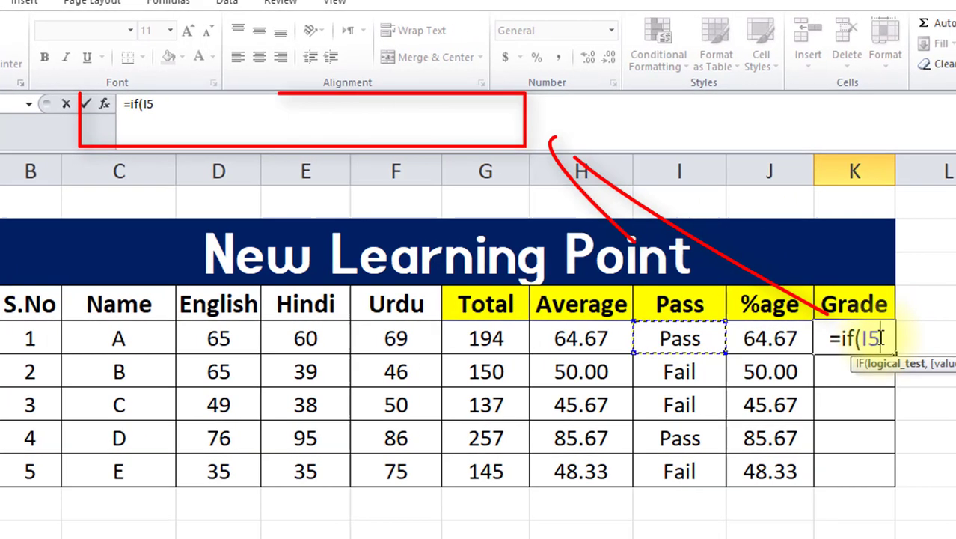
{"action": "type", "text": "="}
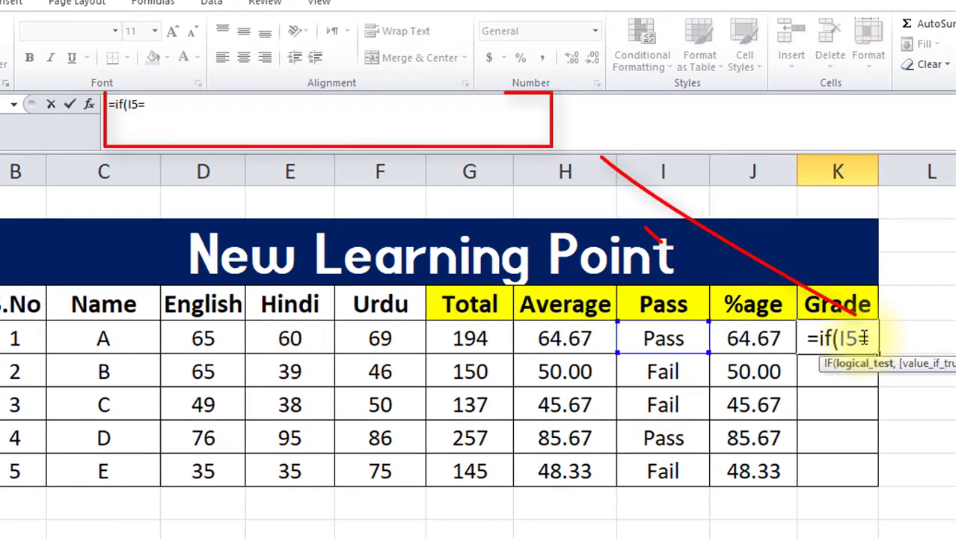
{"action": "type", "text": "\""}
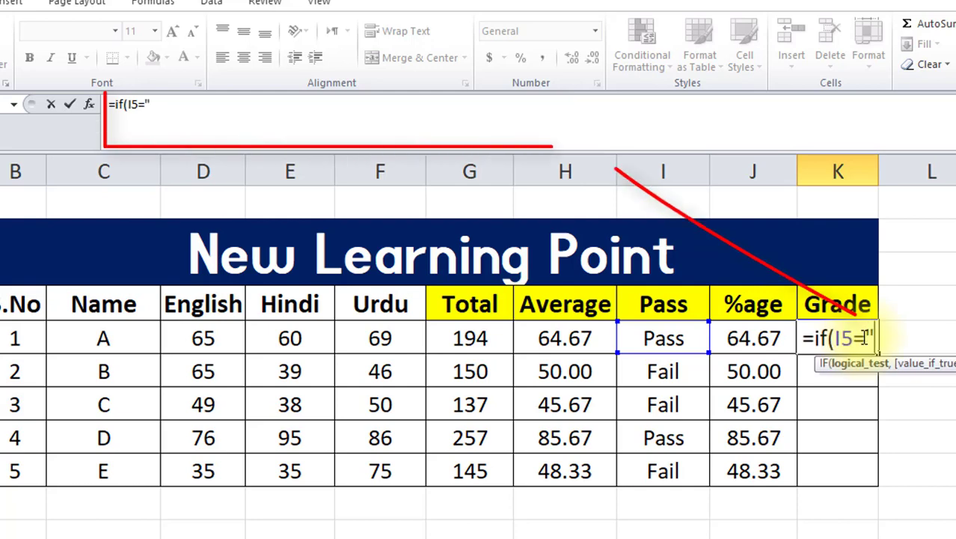
{"action": "type", "text": "Fail\""}
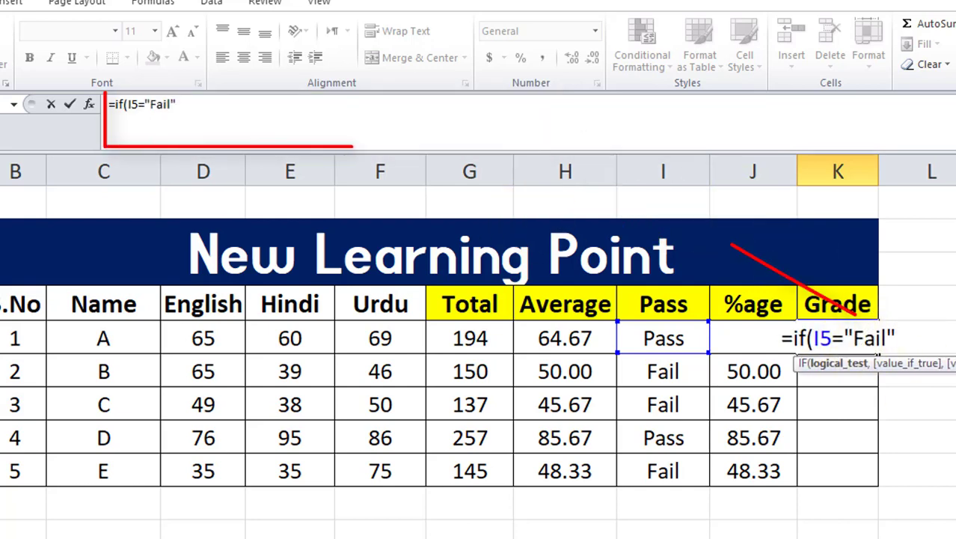
{"action": "type", "text": ","}
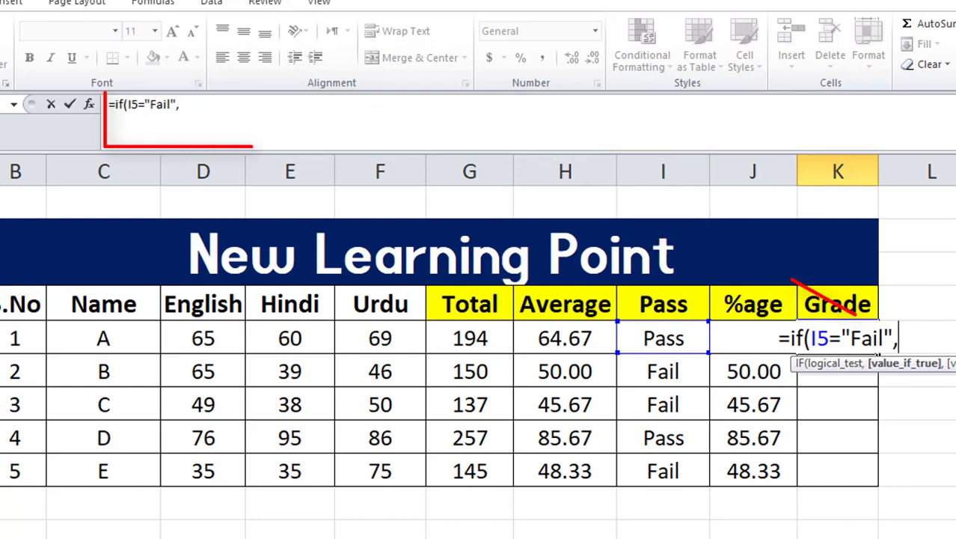
Step: Add "Fail" as the value if true in the K5 grade formula
{"action": "type", "text": "\"FAil"}
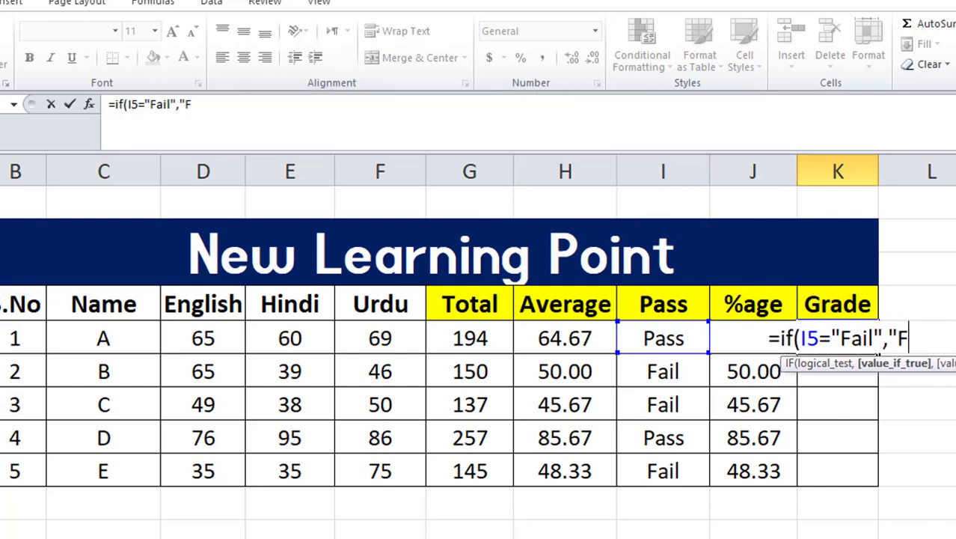
{"action": "key", "text": "BackSpace"}
{"action": "key", "text": "BackSpace"}
{"action": "key", "text": "BackSpace"}
{"action": "type", "text": "ail\""}
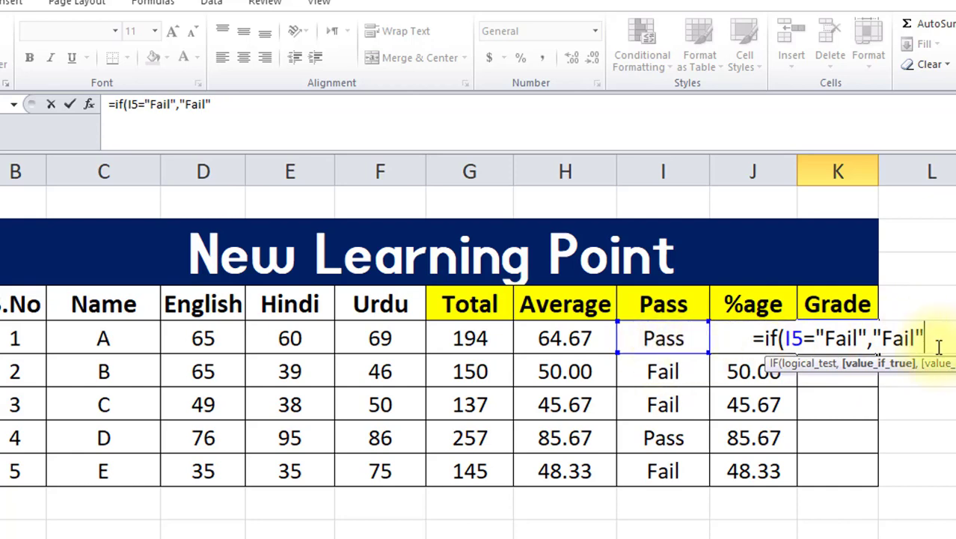
{"action": "type", "text": ","}
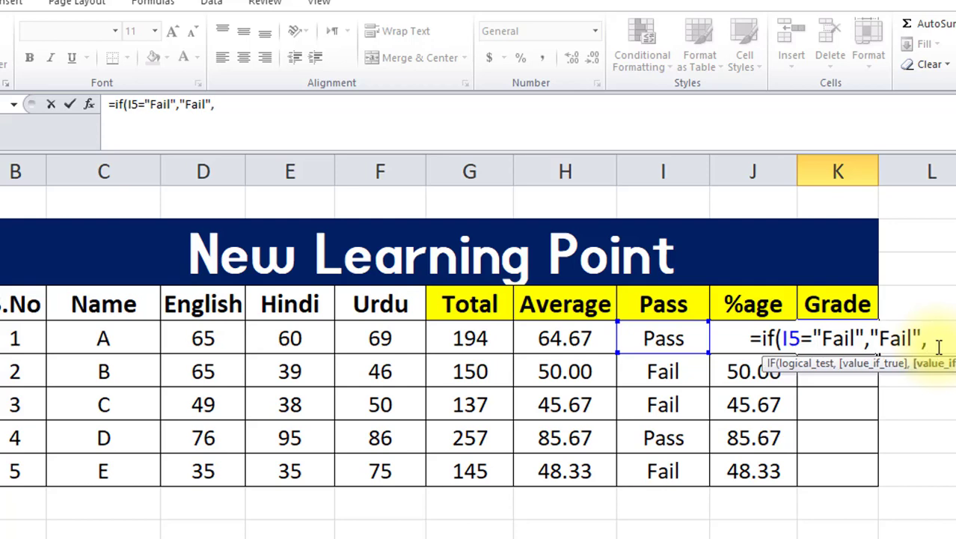
Step: Nest a second IF in the K5 formula as the value if false, with the condition J5>=75
{"action": "type", "text": "if"}
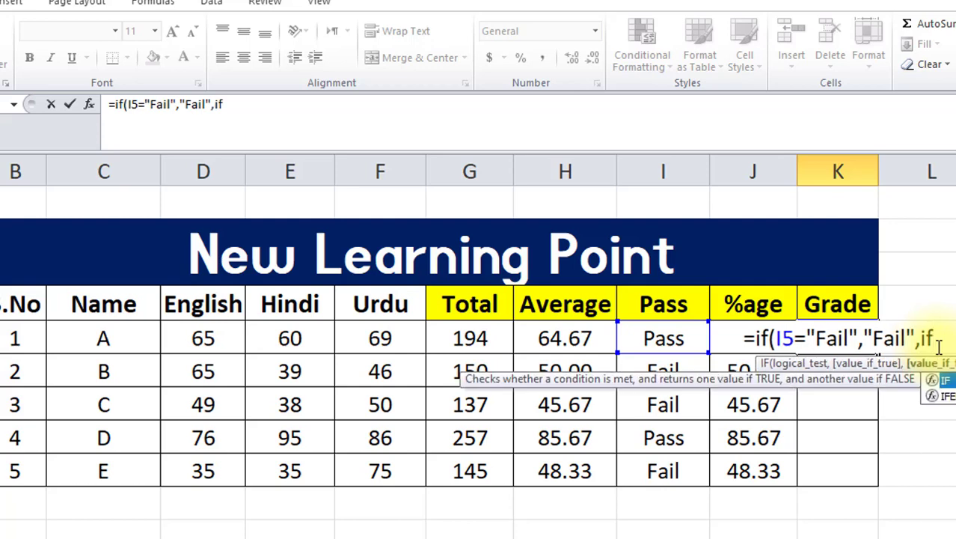
{"action": "type", "text": "("}
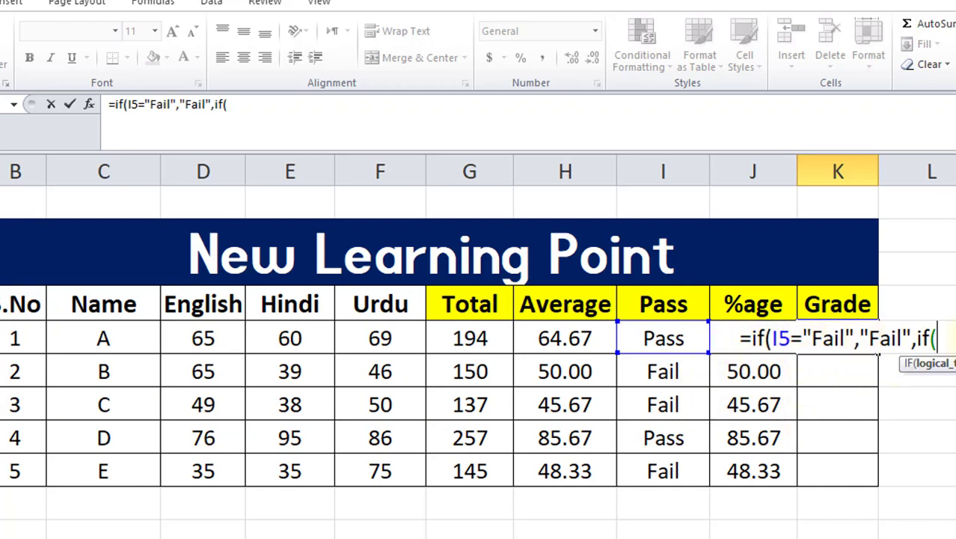
{"action": "type", "text": "j5"}
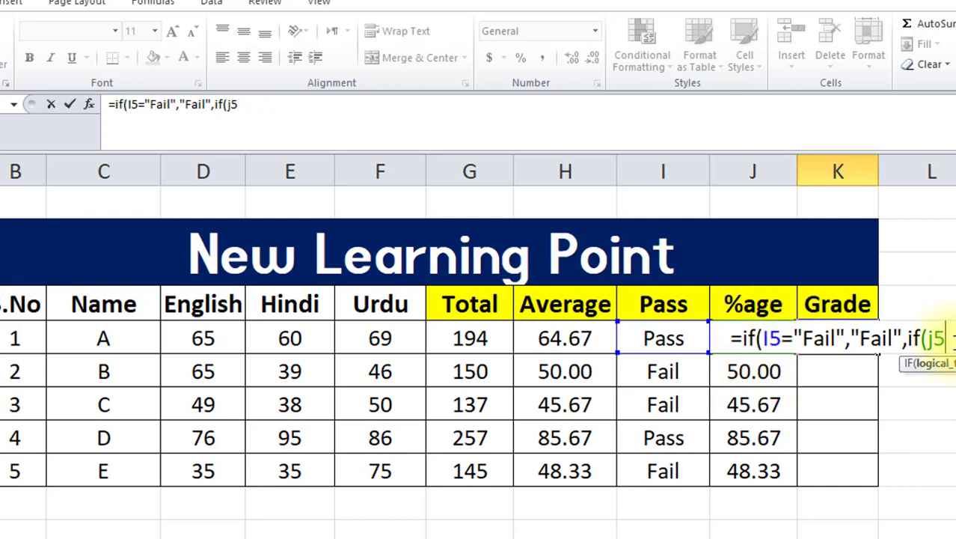
{"action": "type", "text": ">"}
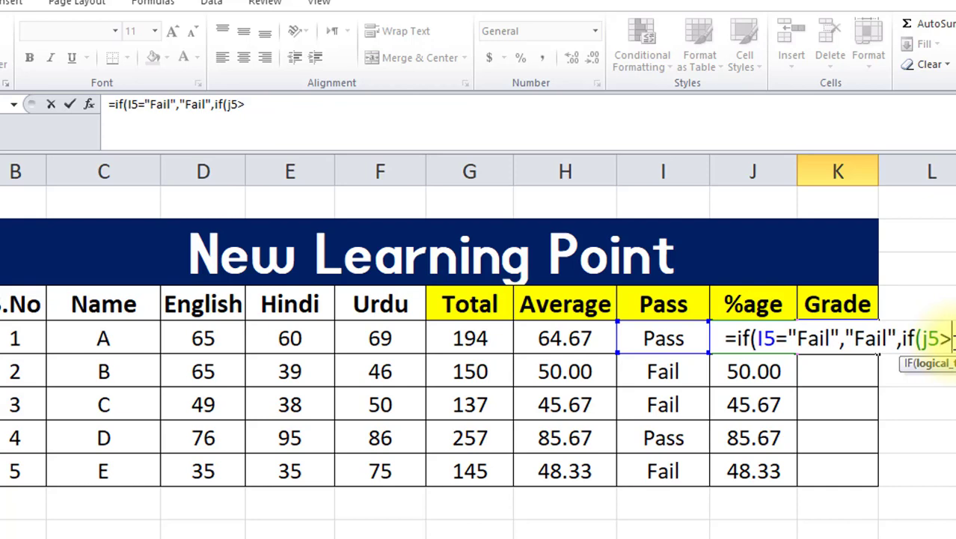
{"action": "key", "text": "BackSpace"}
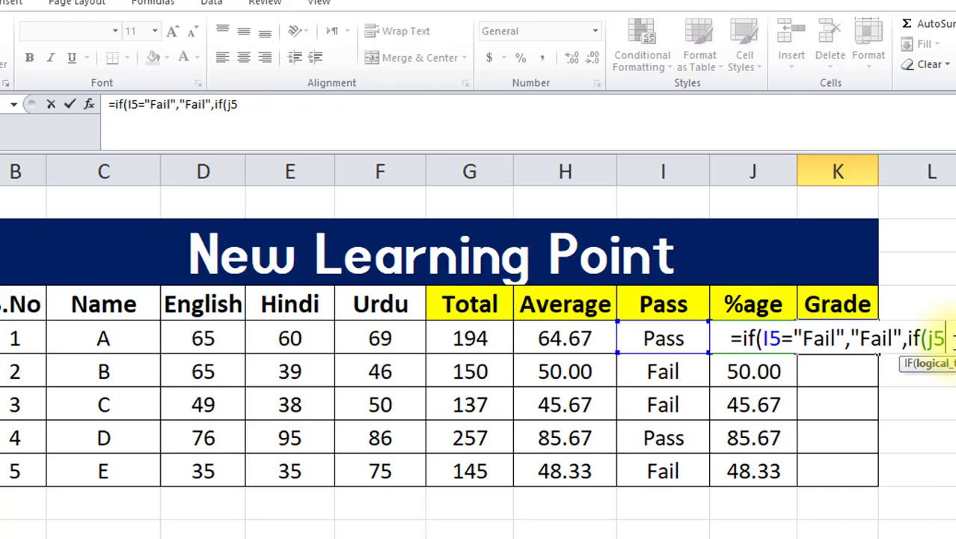
{"action": "type", "text": ">="}
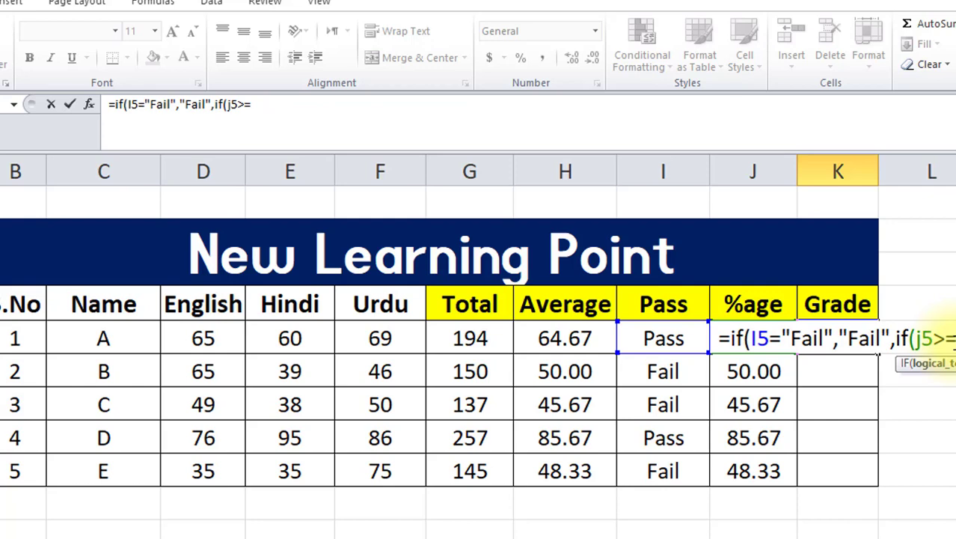
{"action": "type", "text": "75"}
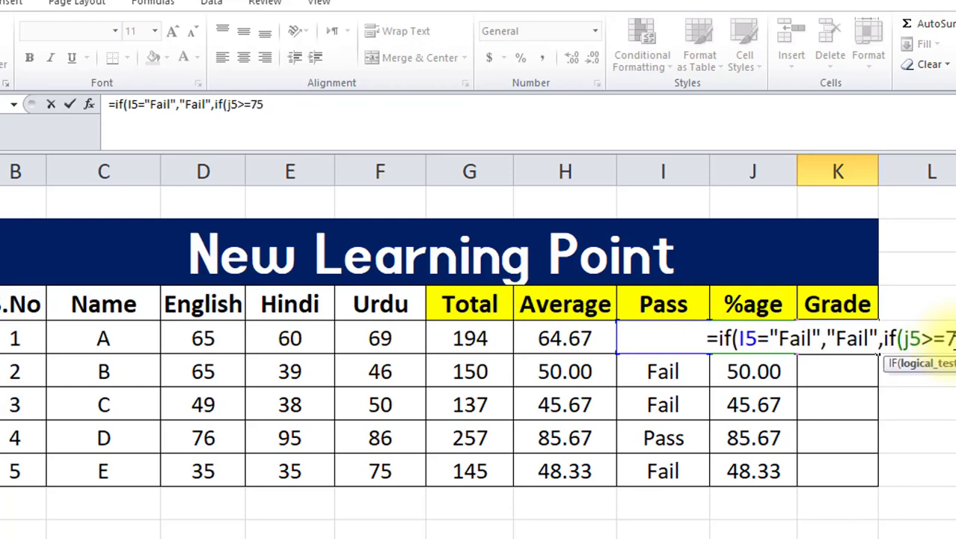
Step: Add "A+" as the true value of the nested IF that tests for 75 or more
{"action": "type", "text": ",\""}
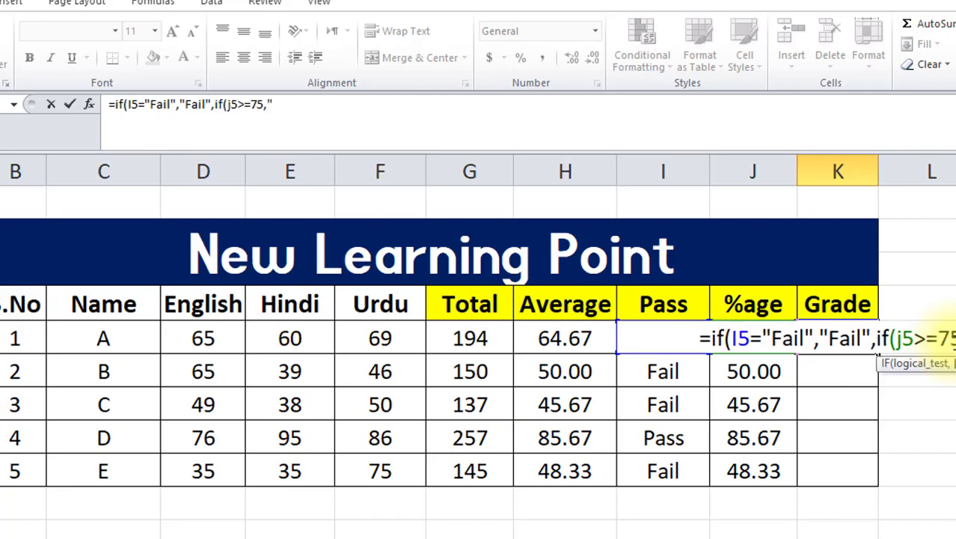
{"action": "key", "text": "BackSpace"}
{"action": "key", "text": "BackSpace"}
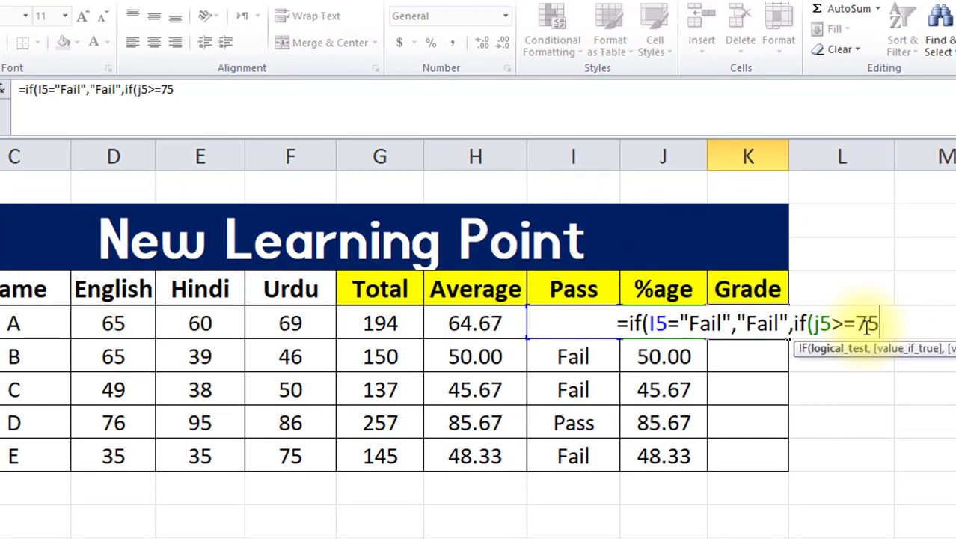
{"action": "type", "text": ",\""}
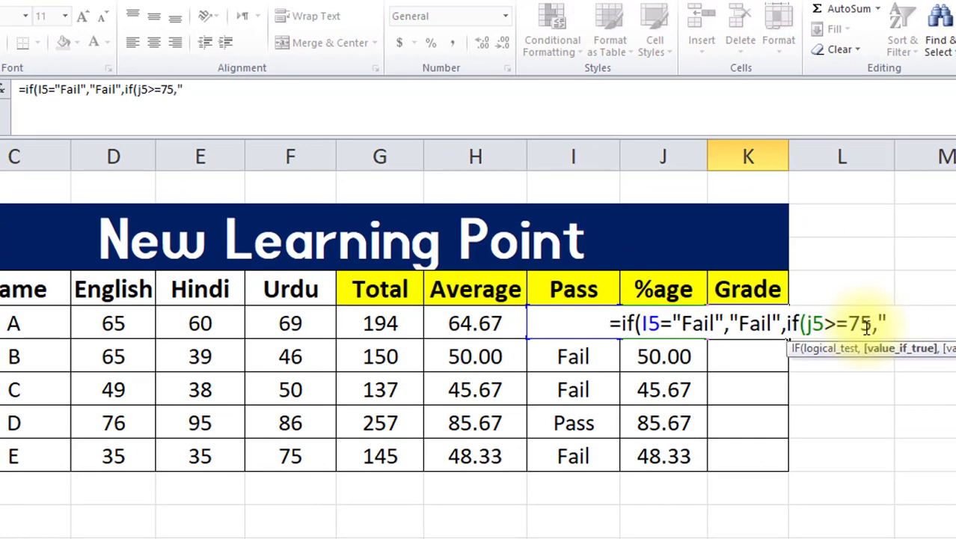
{"action": "type", "text": "A"}
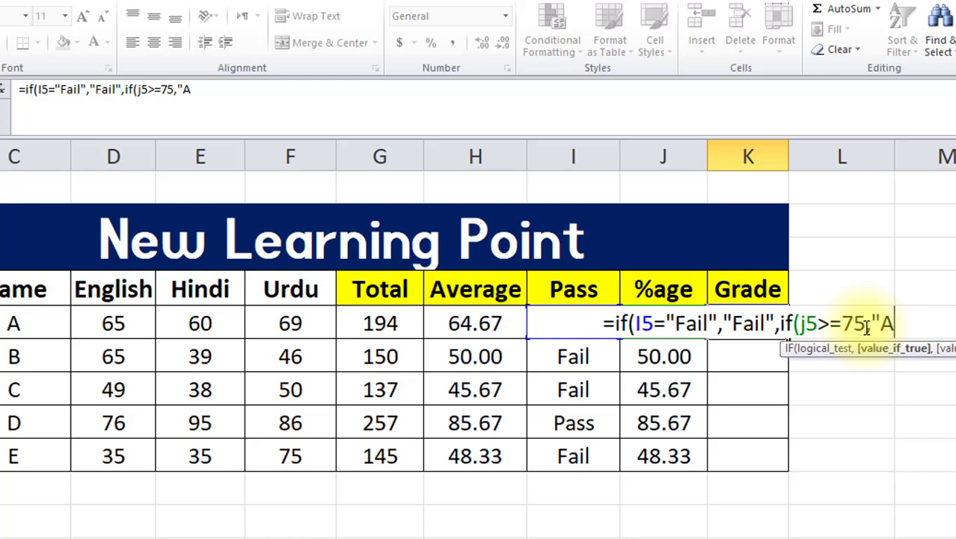
{"action": "type", "text": "+\""}
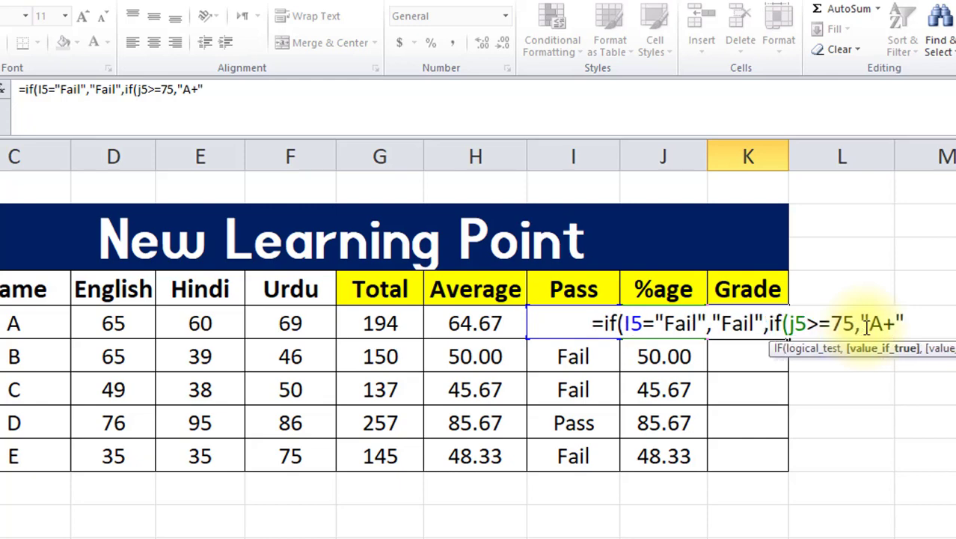
{"action": "type", "text": ","}
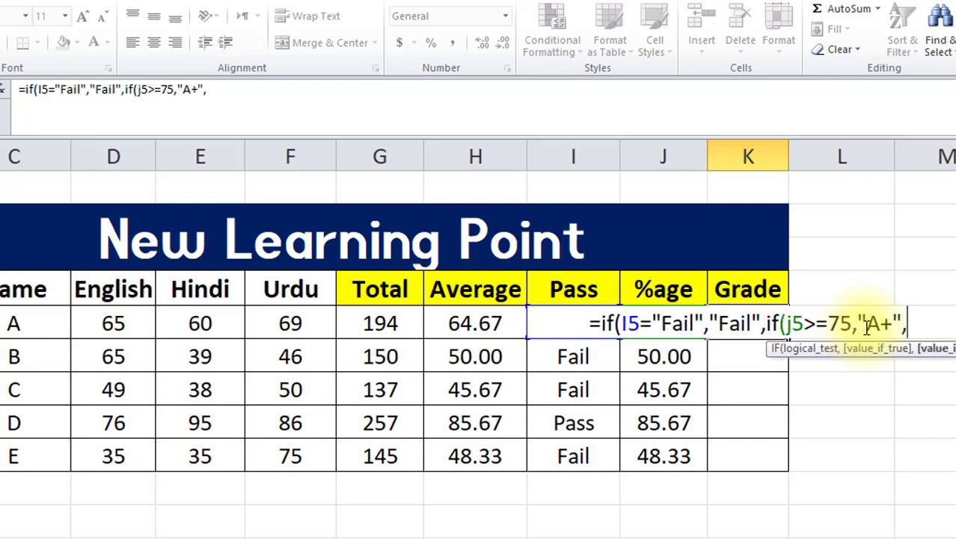
Step: Nest a third IF in the K5 grade formula with the condition J5>=60
{"action": "type", "text": "if"}
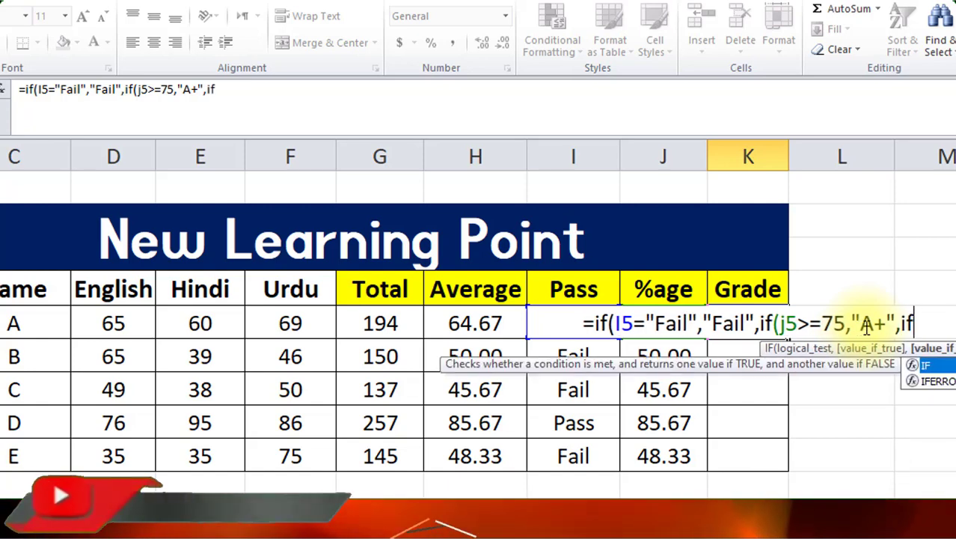
{"action": "type", "text": "("}
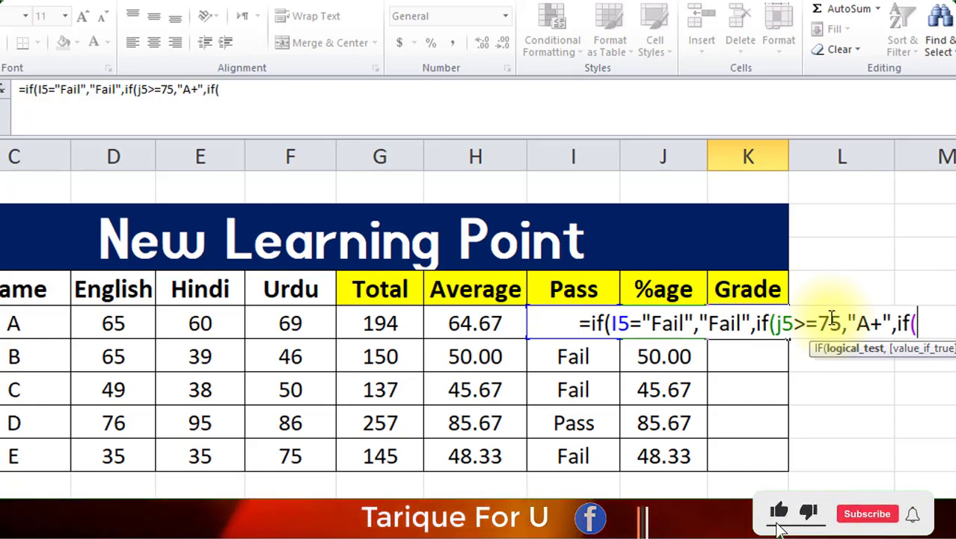
{"action": "type", "text": "j5"}
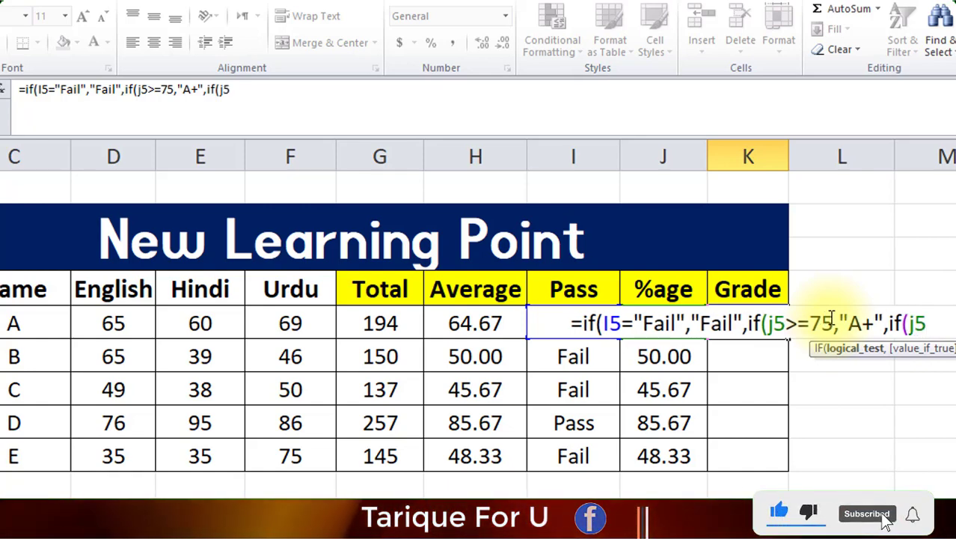
{"action": "type", "text": ">="}
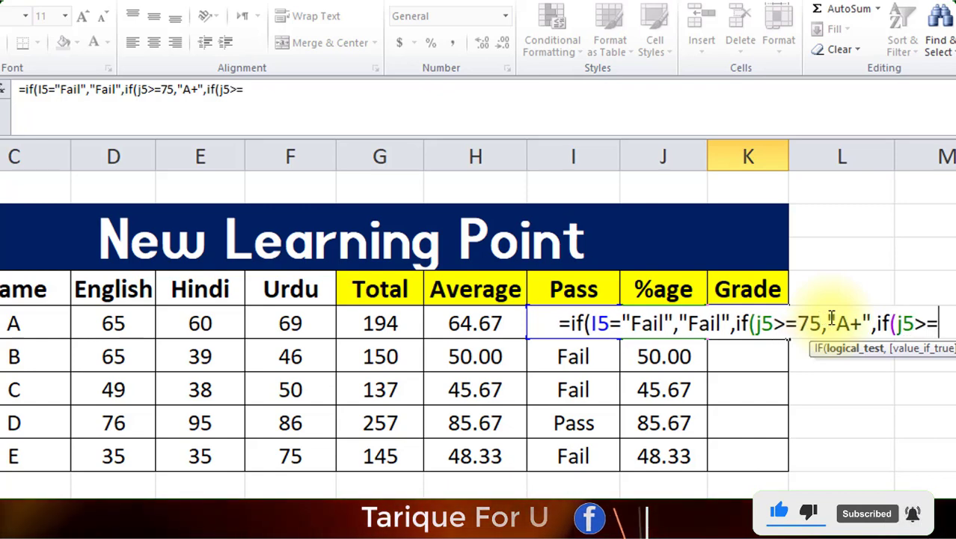
{"action": "type", "text": "6"}
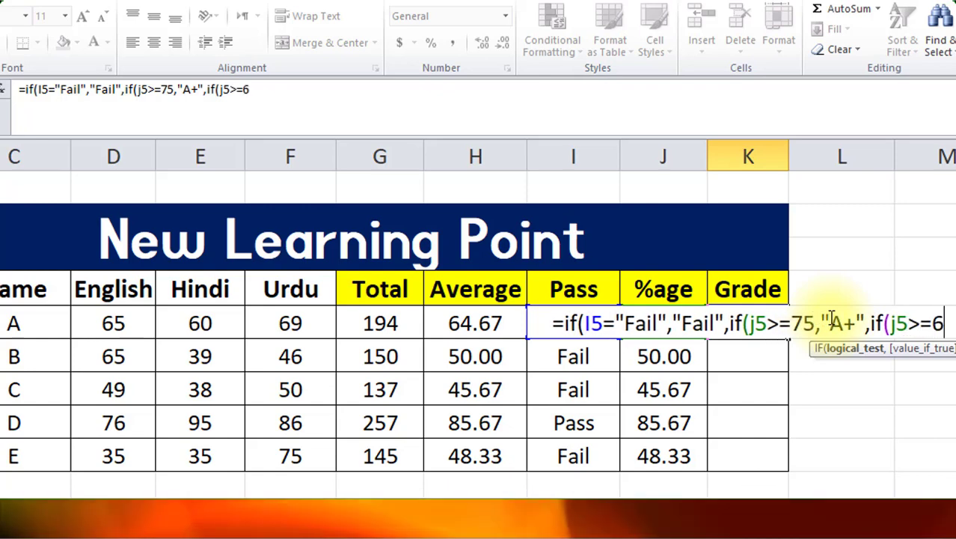
{"action": "type", "text": "0,"}
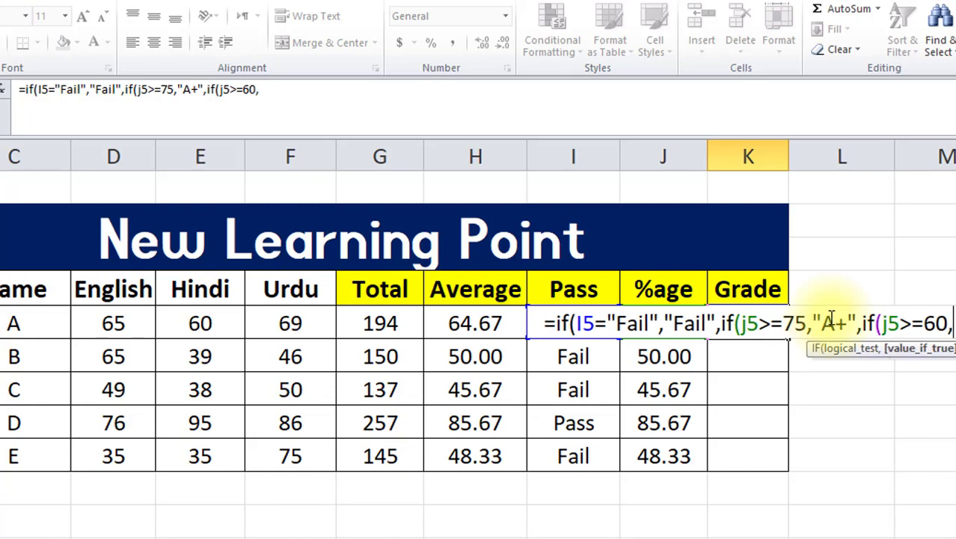
Step: Add "A" as the true value of the nested IF in K5 that tests for 60 or more
{"action": "type", "text": "\""}
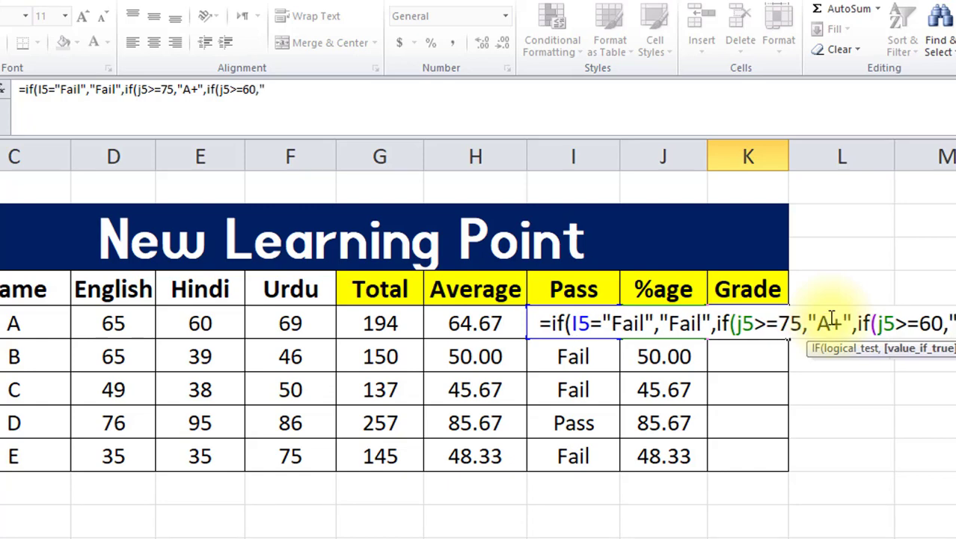
{"action": "type", "text": "A"}
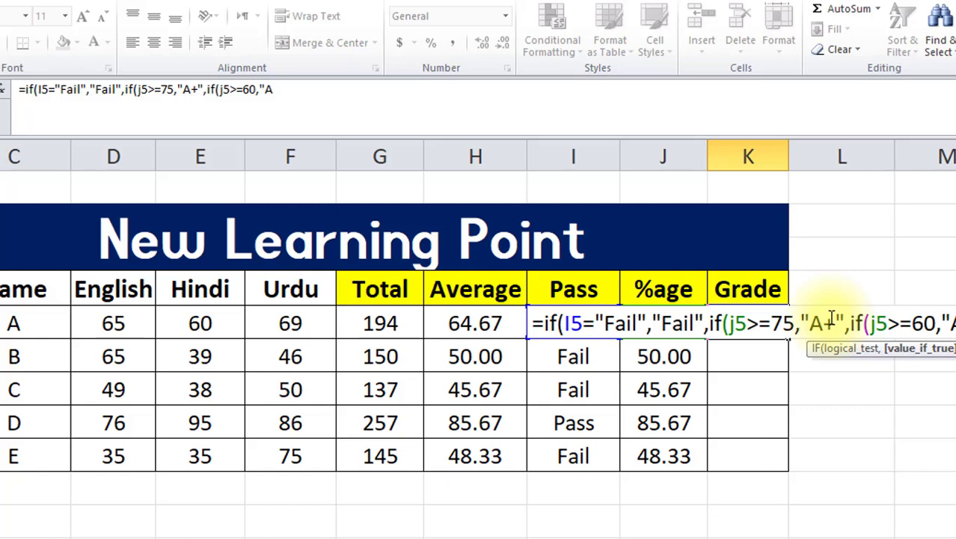
{"action": "type", "text": "\","}
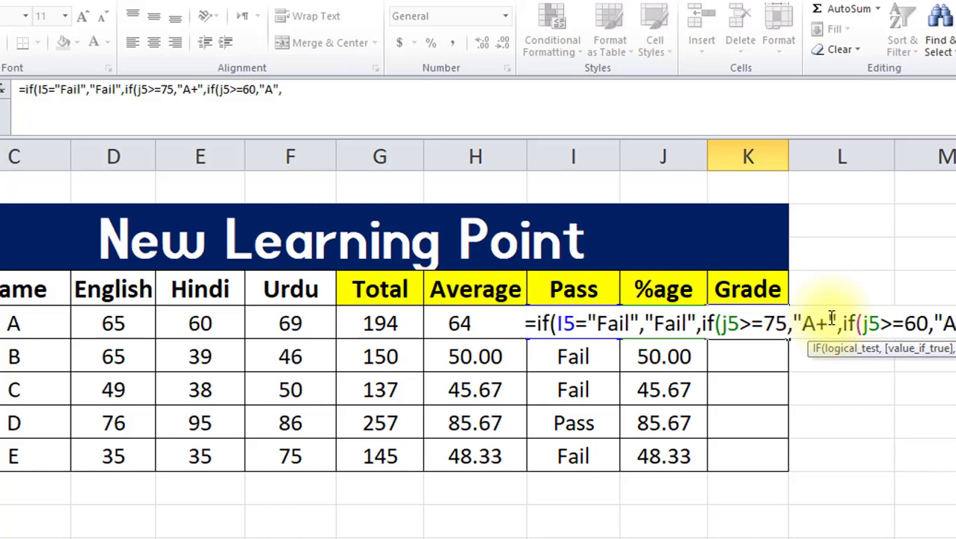
Step: Nest a fourth IF in the K5 grade formula with the condition J5>=50
{"action": "type", "text": "if"}
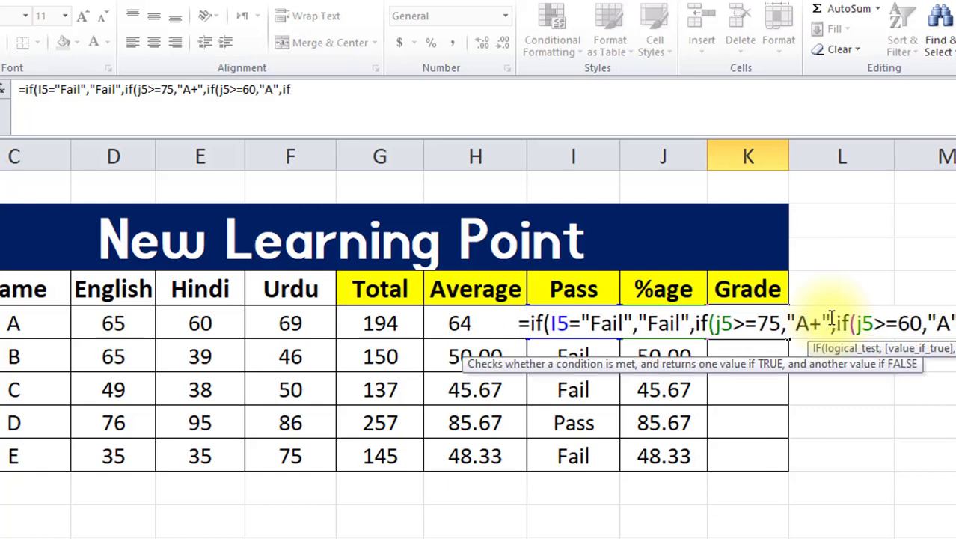
{"action": "type", "text": "("}
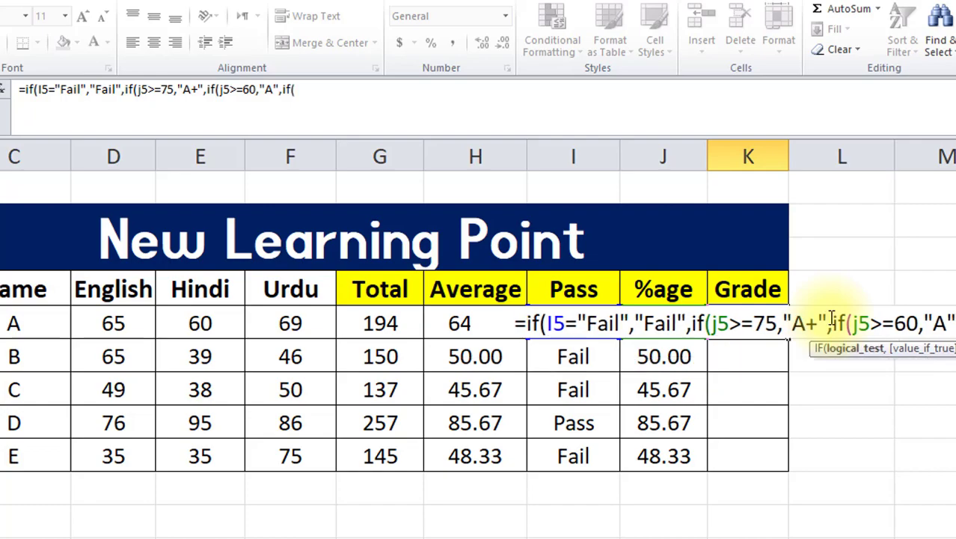
{"action": "type", "text": "j5"}
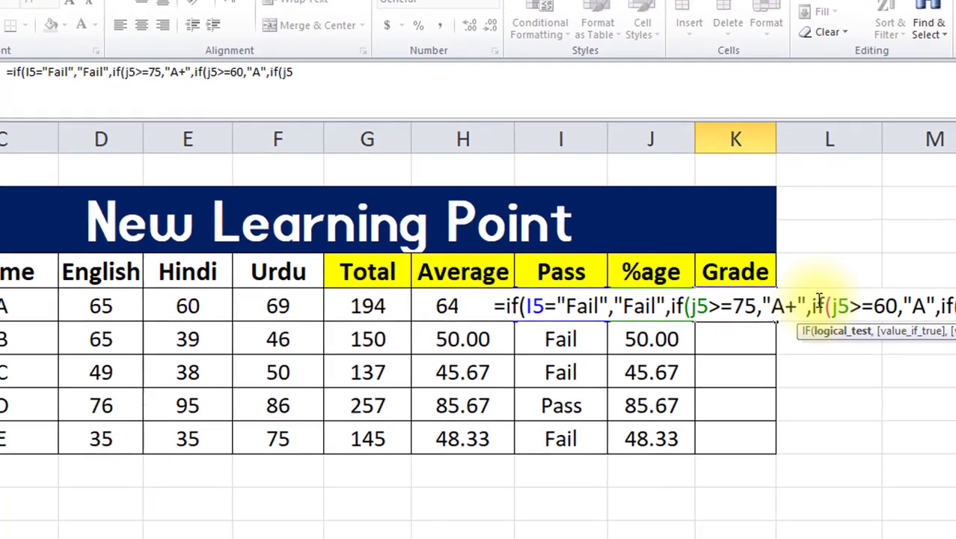
{"action": "type", "text": ">"}
{"action": "type", "text": "="}
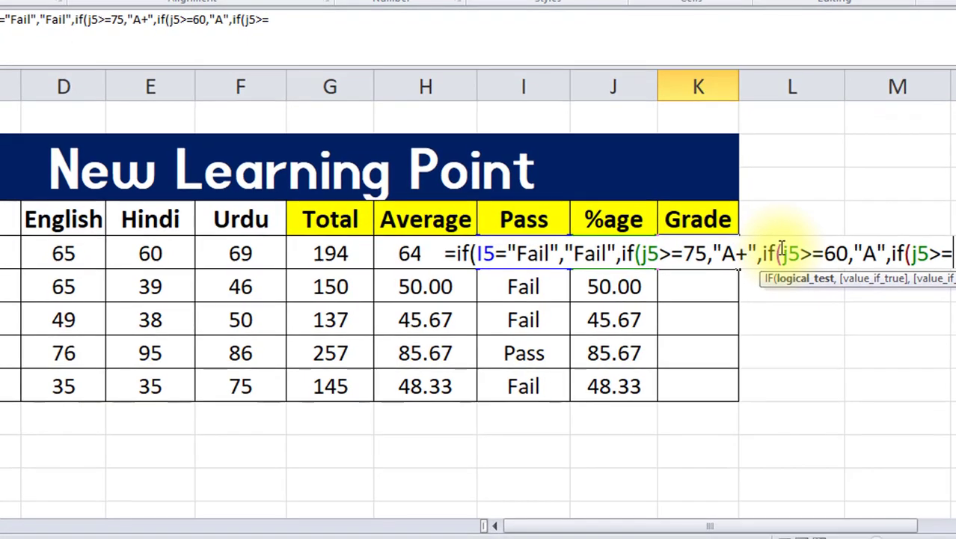
{"action": "type", "text": "50"}
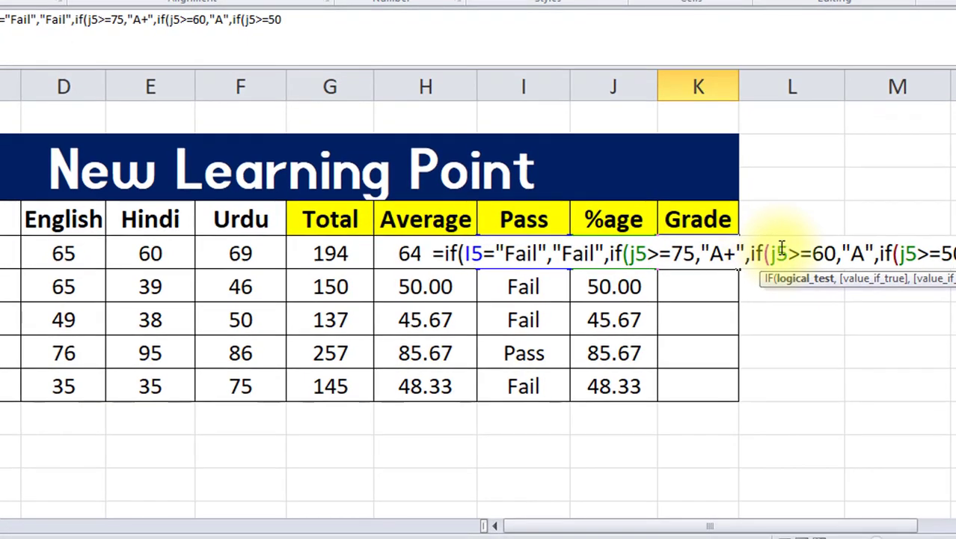
Step: Add "B" as the true value of the nested IF that tests for 50 or more
{"action": "type", "text": ",\""}
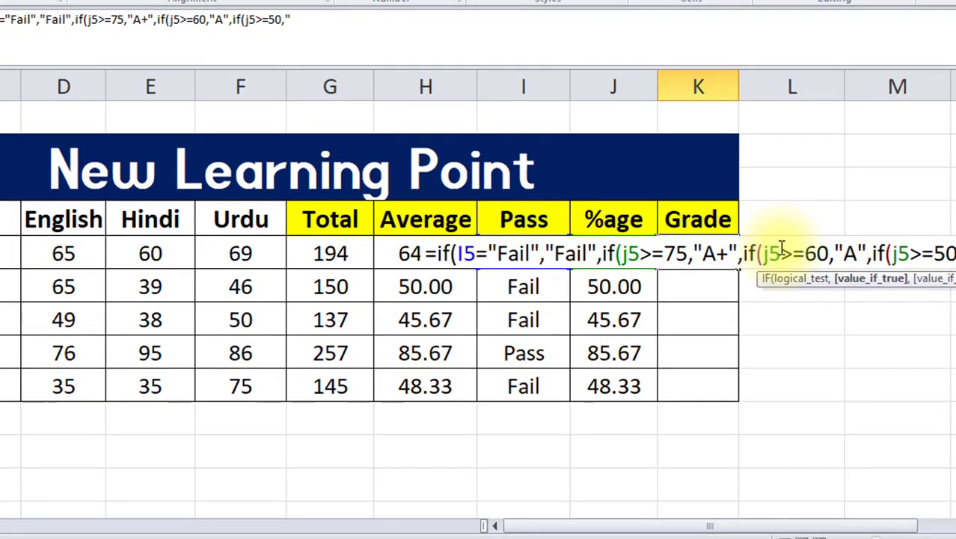
{"action": "type", "text": "B"}
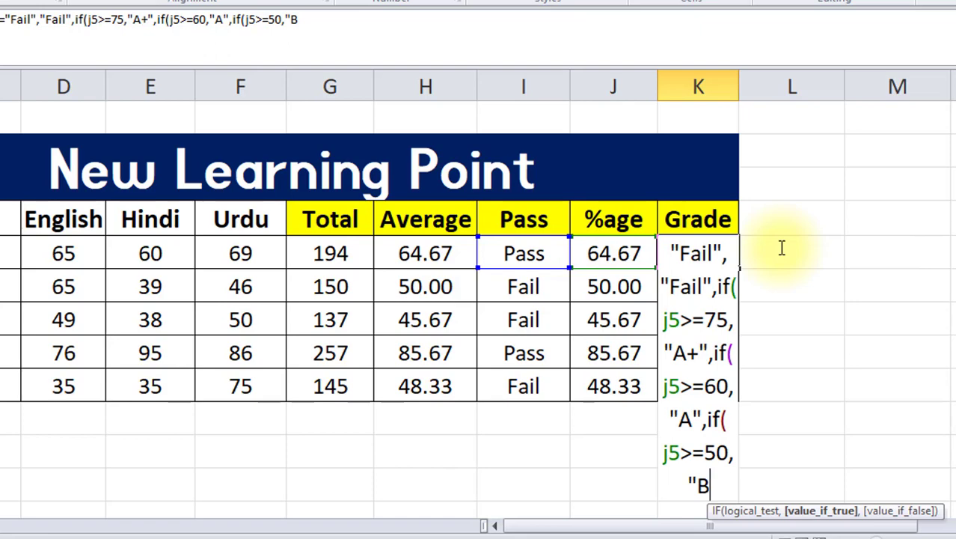
{"action": "type", "text": "\""}
{"action": "scroll", "coordinate": [727, 331], "scroll_direction": "down", "scroll_amount": 1}
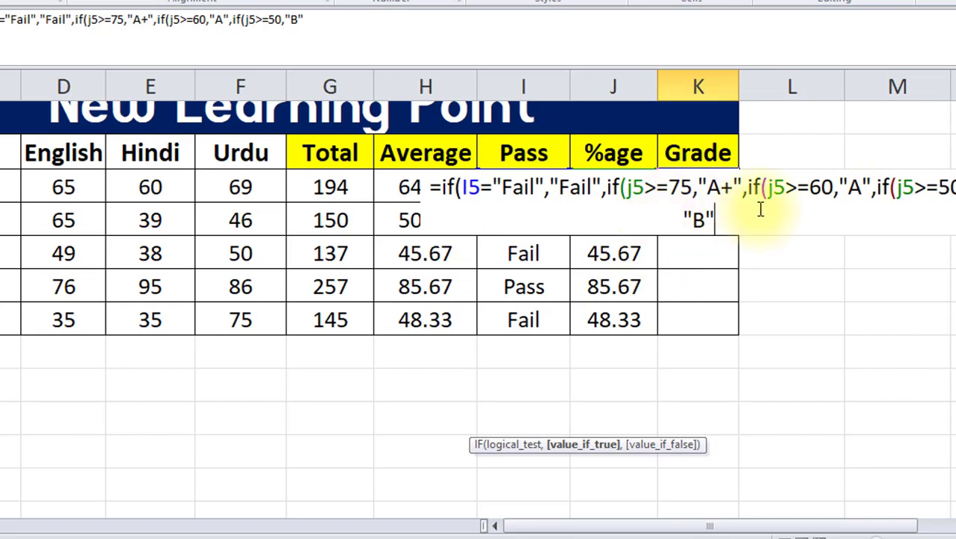
Step: Nest a fifth IF in the K5 grade formula with the condition J5>=40
{"action": "type", "text": ","}
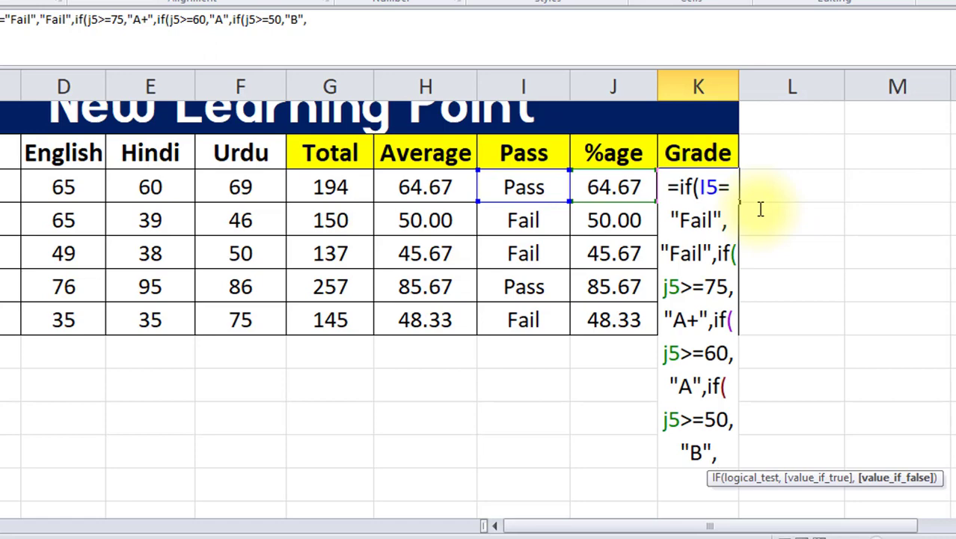
{"action": "type", "text": "if"}
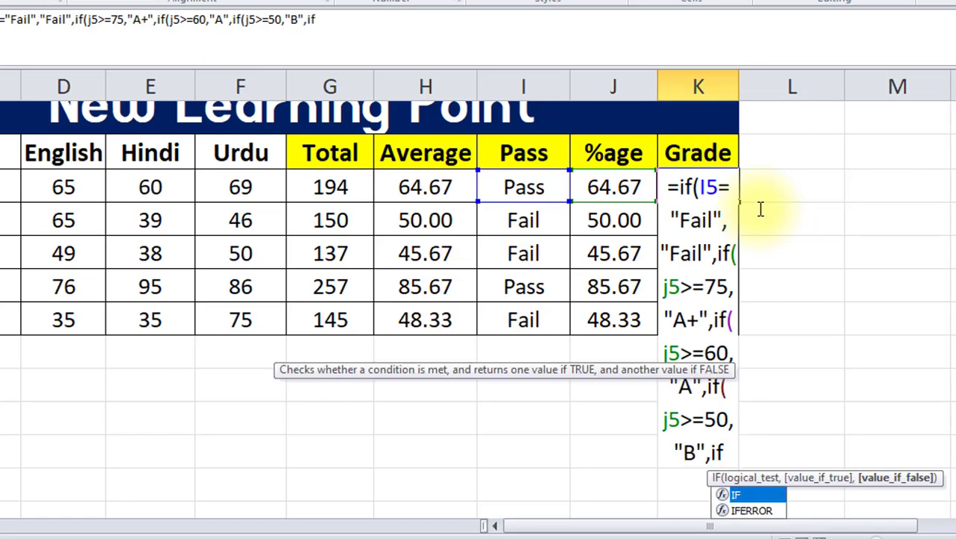
{"action": "type", "text": "("}
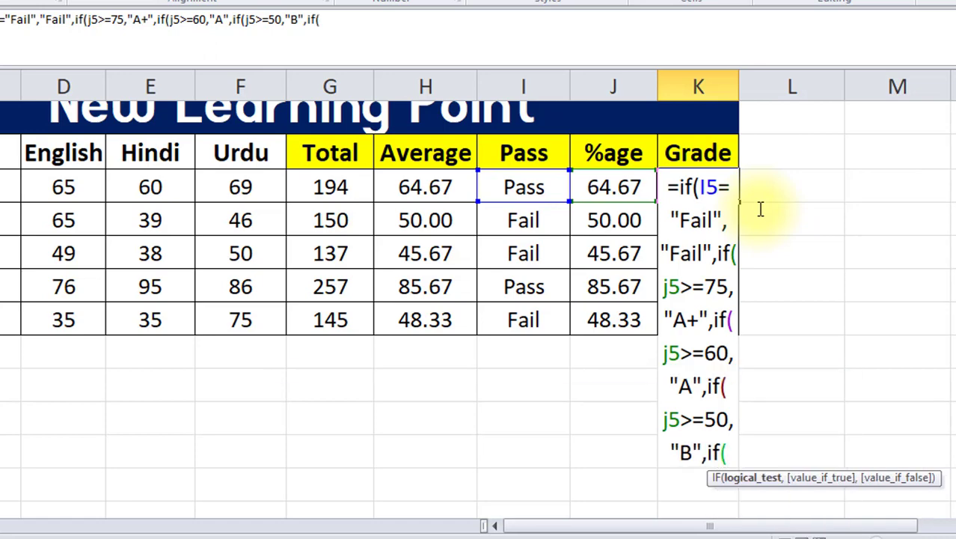
{"action": "type", "text": "j5"}
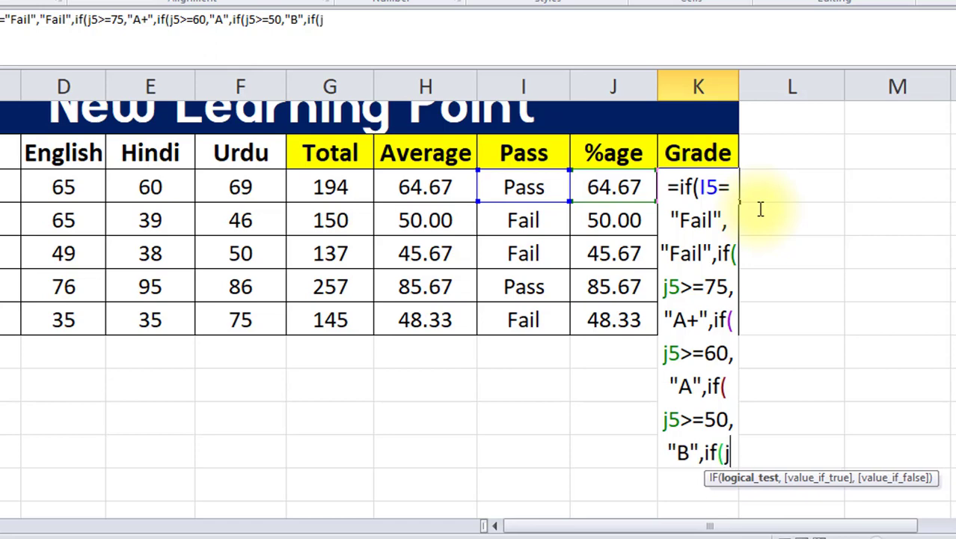
{"action": "type", "text": ">"}
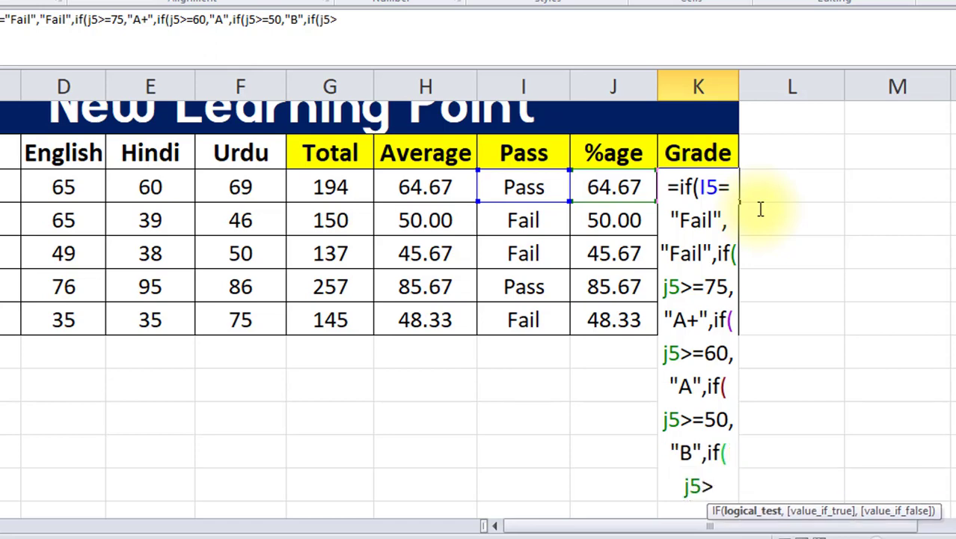
{"action": "type", "text": "=40"}
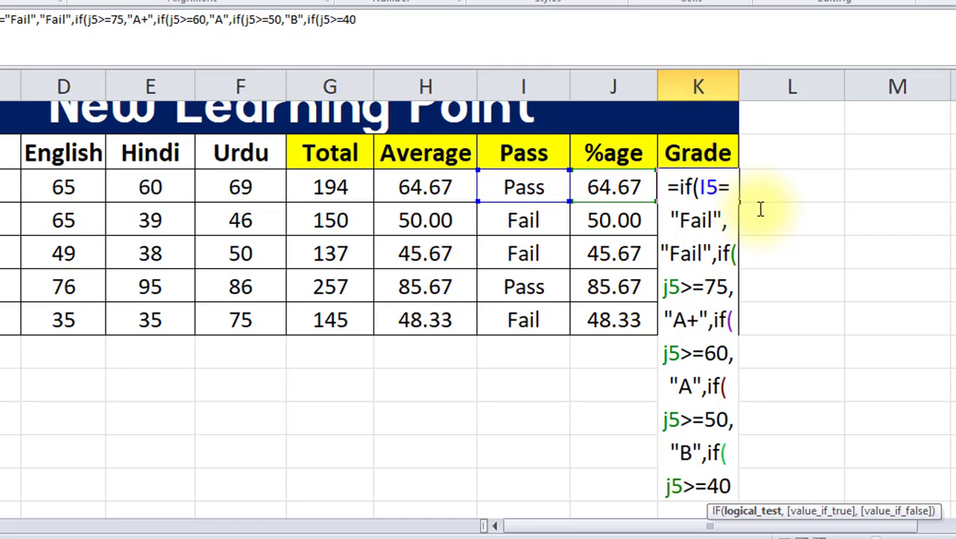
Step: Add "C" as the true value for 40 or more, then close all five IF brackets and enter the K5 formula
{"action": "type", "text": ","}
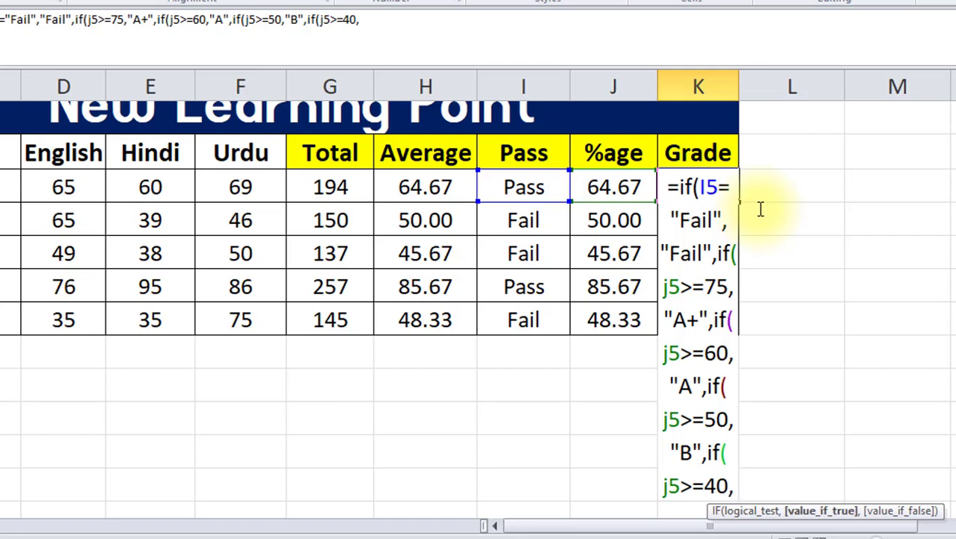
{"action": "type", "text": "\"C"}
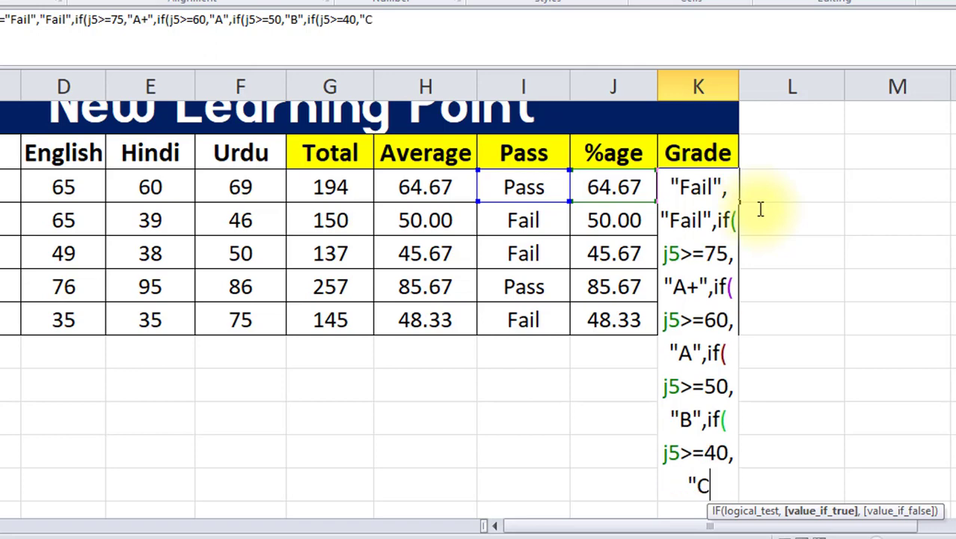
{"action": "type", "text": "\""}
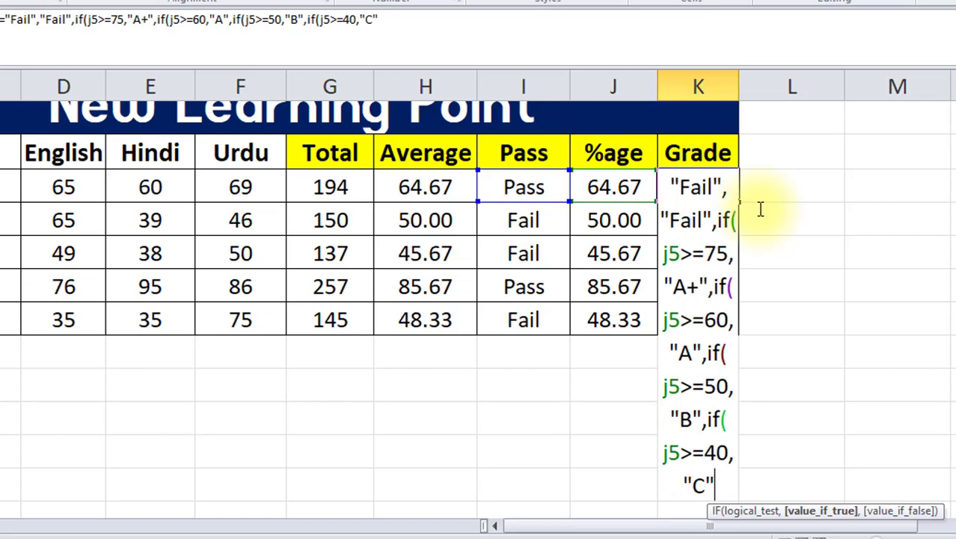
{"action": "scroll", "coordinate": [853, 345], "scroll_direction": "down", "scroll_amount": 1}
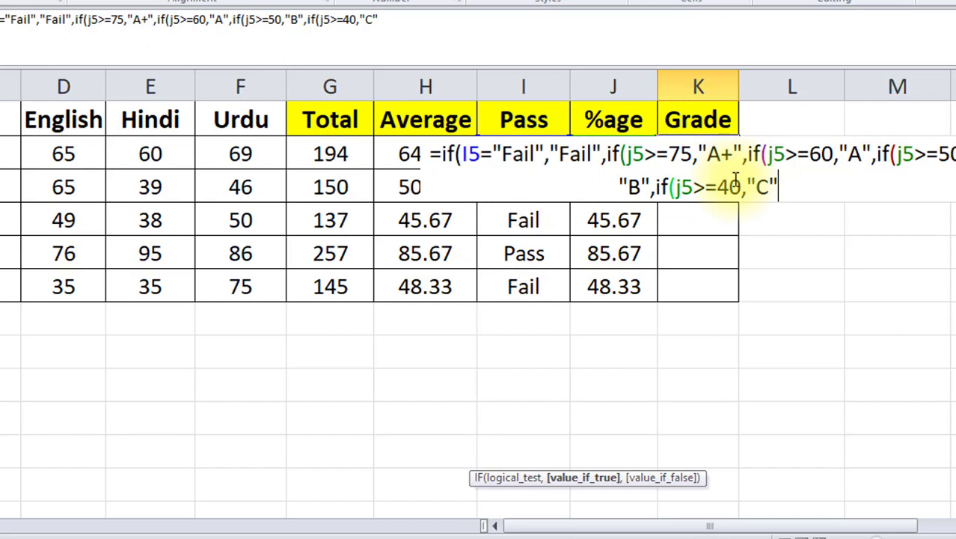
{"action": "type", "text": ")))))"}
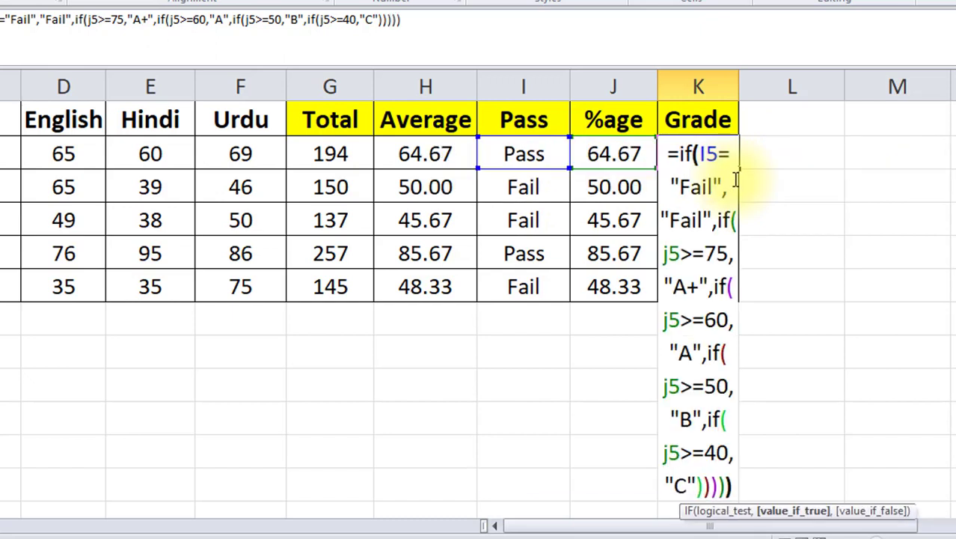
{"action": "key", "text": "Return"}
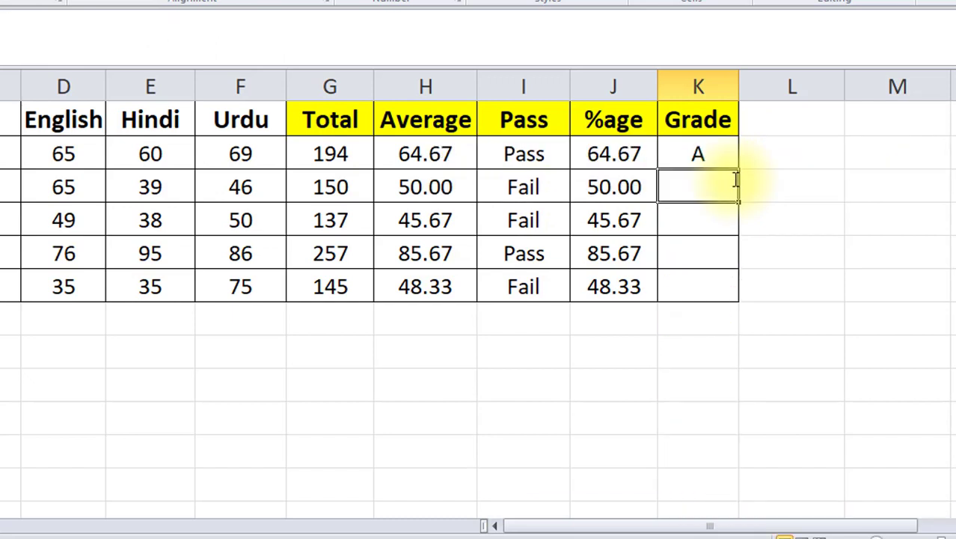
Step: Fill the K5 grade formula down the Grade column for the remaining students
{"action": "left_click", "coordinate": [693, 164]}
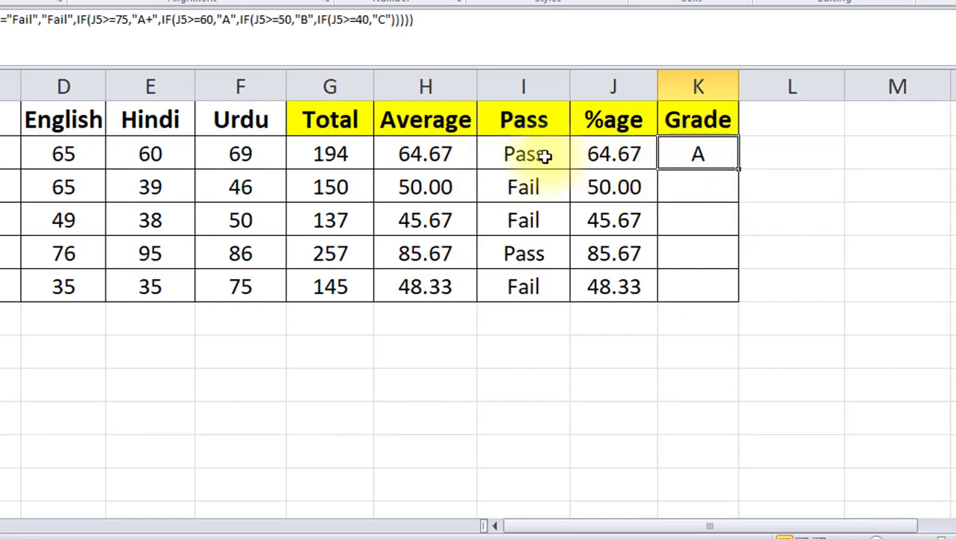
{"action": "double_click", "coordinate": [740, 169]}
{"action": "left_click", "coordinate": [700, 358]}
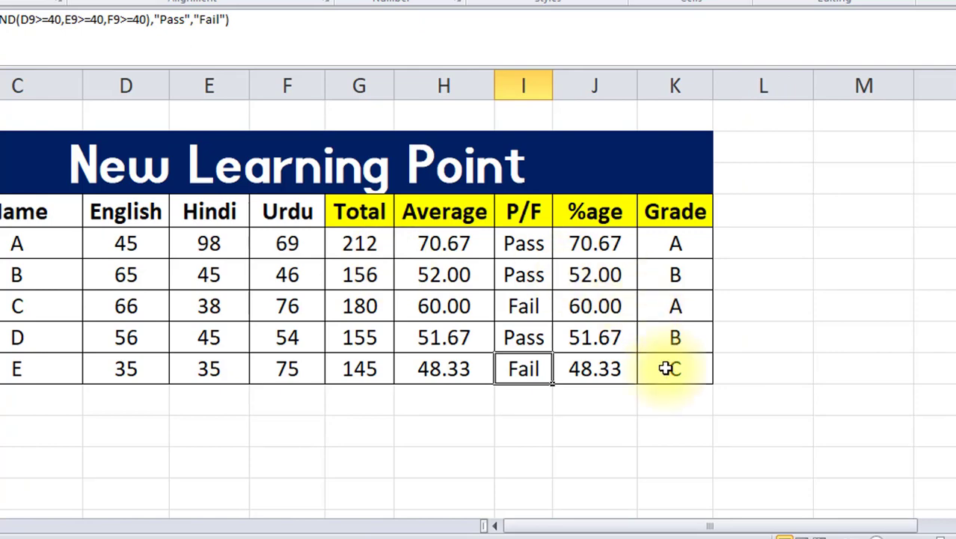
Step: Compare the P/F results with the grades of students E and C in the earlier version of the result sheet
{"action": "left_click", "coordinate": [677, 368]}
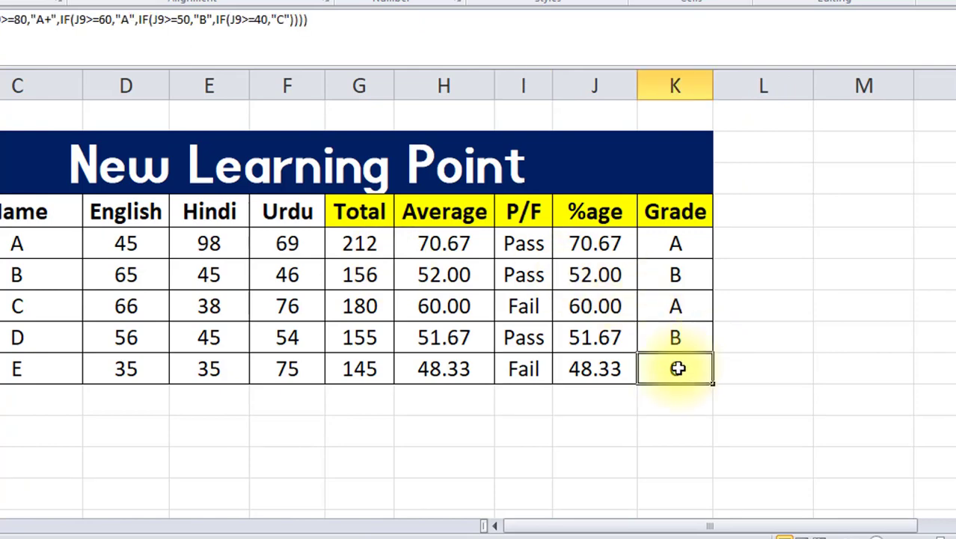
{"action": "left_click", "coordinate": [534, 368]}
{"action": "left_click", "coordinate": [534, 308]}
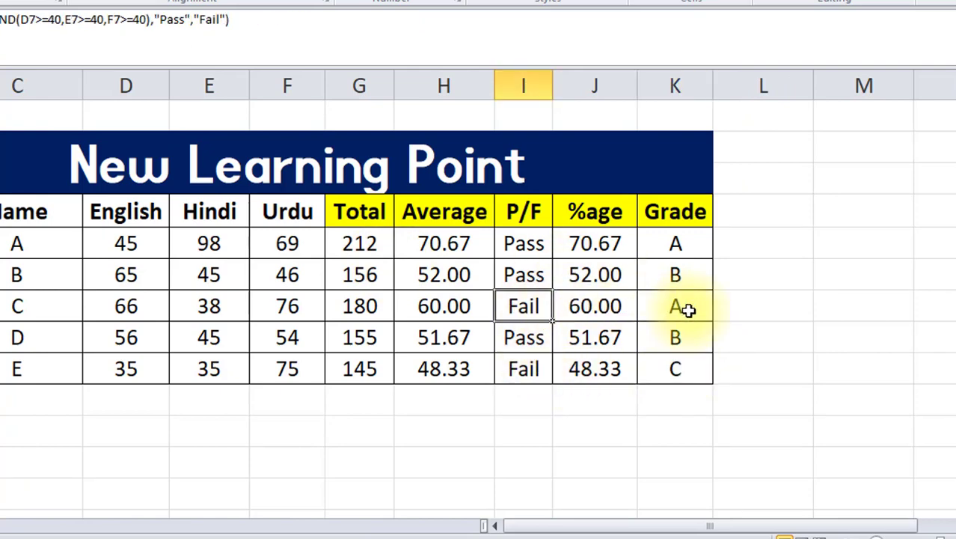
{"action": "left_click", "coordinate": [685, 308]}
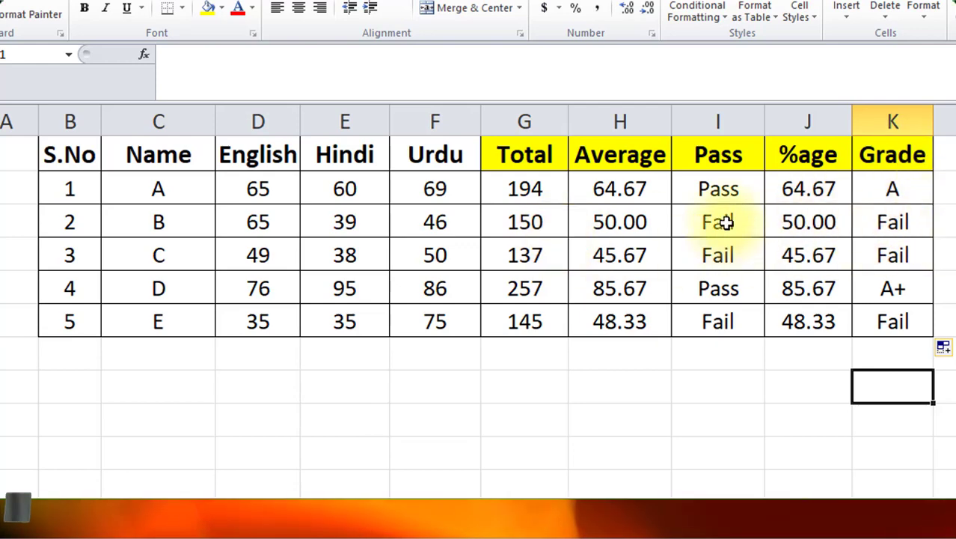
Step: Set student B's Hindi mark to 65
{"action": "left_click", "coordinate": [353, 223]}
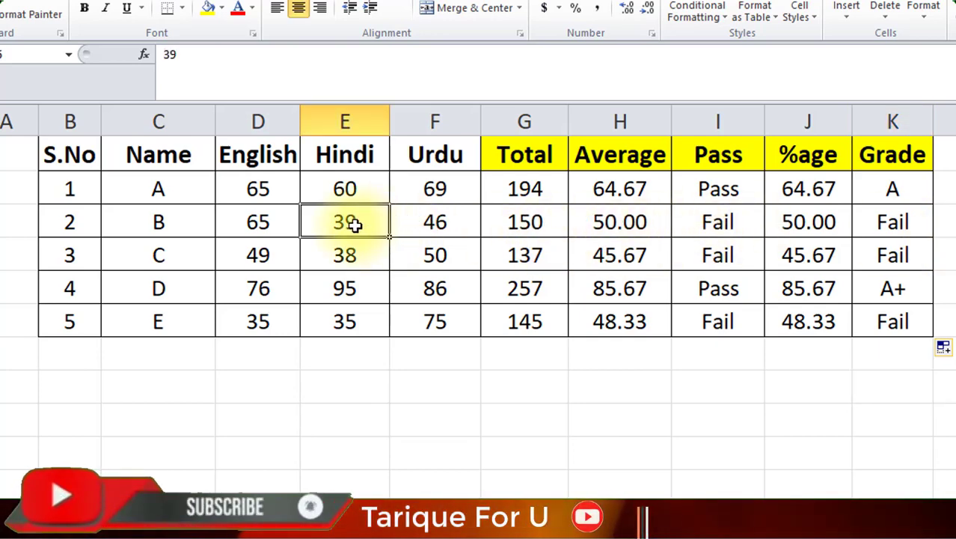
{"action": "type", "text": "65"}
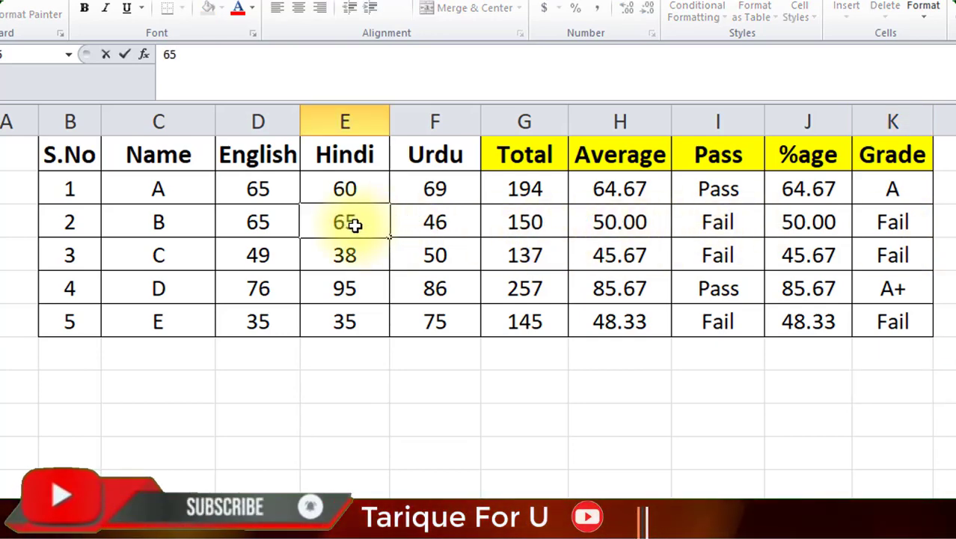
{"action": "left_click", "coordinate": [527, 372]}
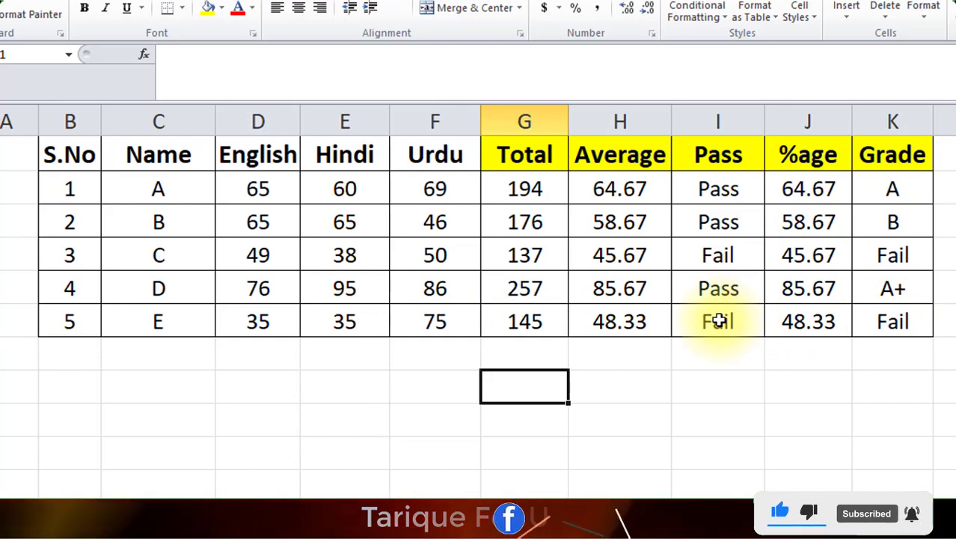
Step: Set student E's English mark to 45 and Hindi mark to 55
{"action": "left_click", "coordinate": [273, 327]}
{"action": "type", "text": "4"}
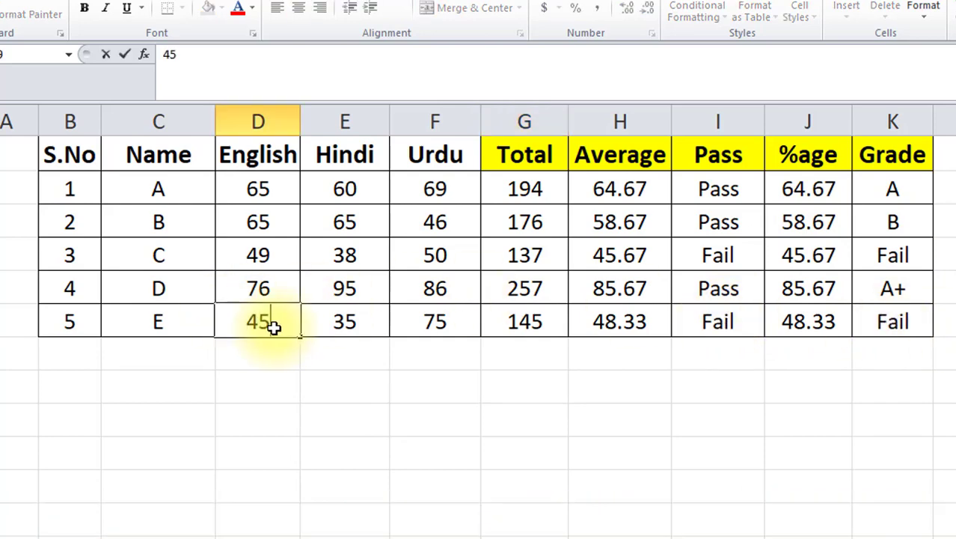
{"action": "left_click", "coordinate": [333, 365]}
{"action": "left_click", "coordinate": [338, 322]}
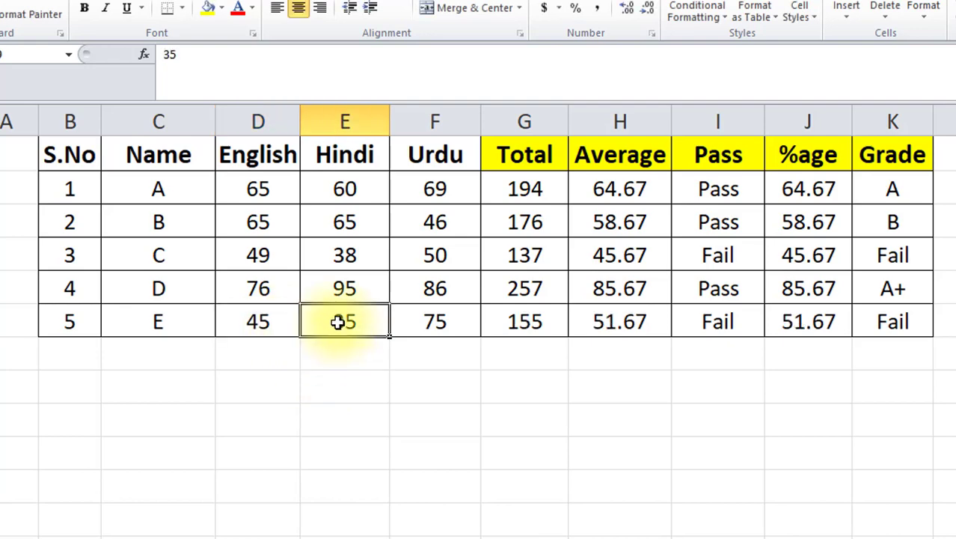
{"action": "type", "text": "55"}
{"action": "key", "text": "Return"}
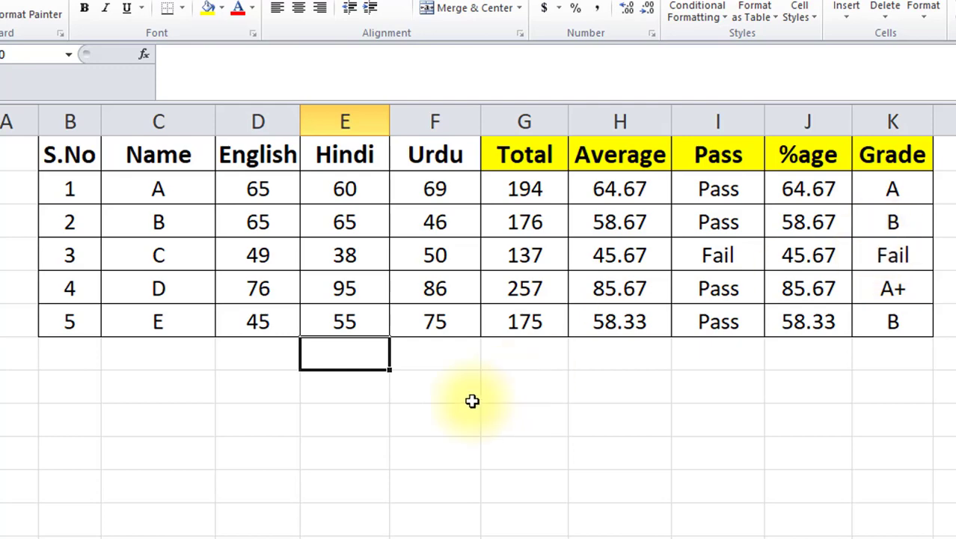
{"action": "left_click", "coordinate": [894, 255]}
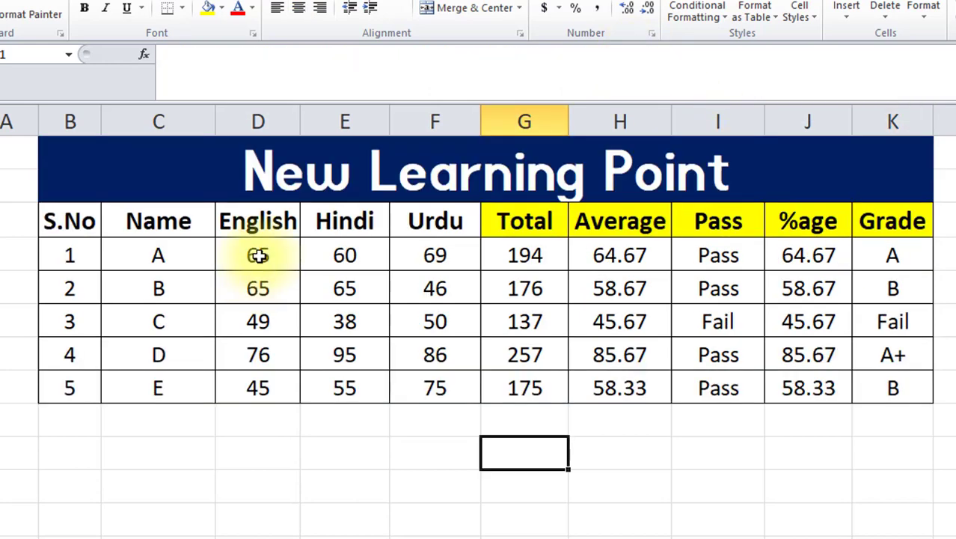
Step: Create a Less Than highlight rule with the value 40 for all students' English, Hindi and Urdu marks
{"action": "left_click_drag", "start_coordinate": [256, 255], "coordinate": [442, 385]}
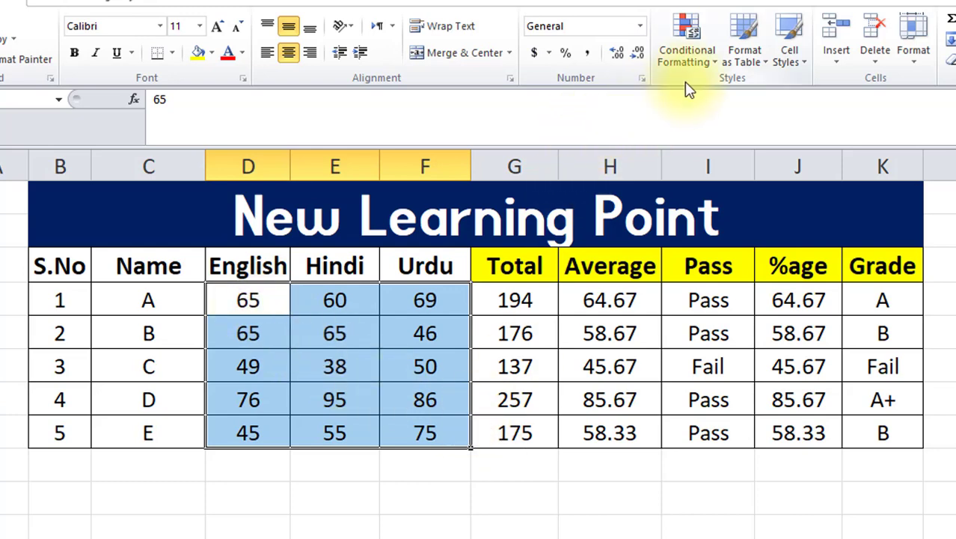
{"action": "left_click", "coordinate": [712, 58]}
{"action": "mouse_move", "coordinate": [784, 87]}
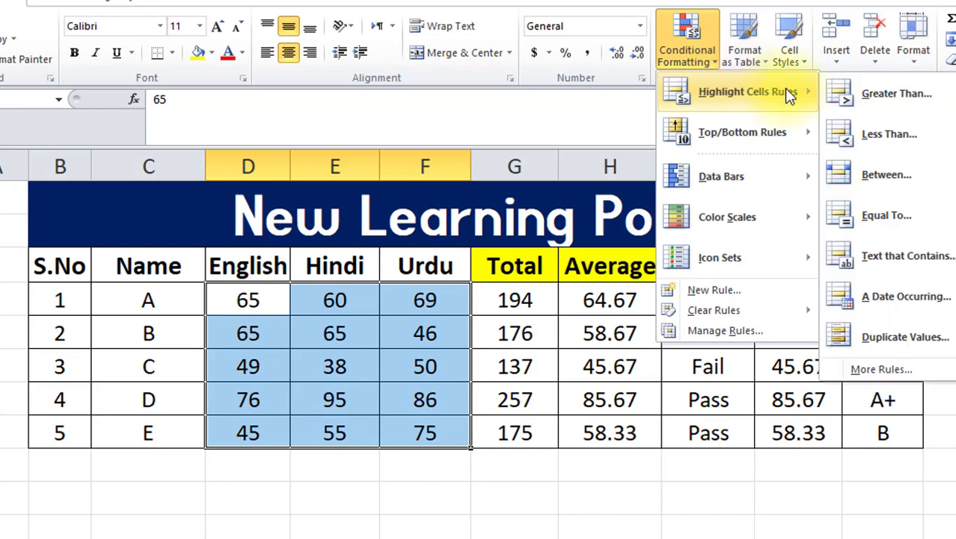
{"action": "left_click", "coordinate": [884, 144]}
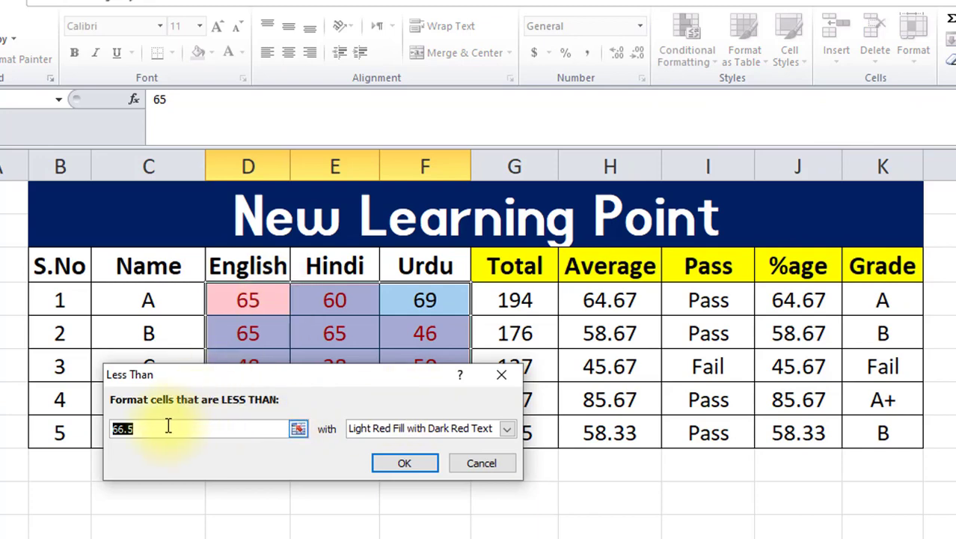
{"action": "type", "text": "4"}
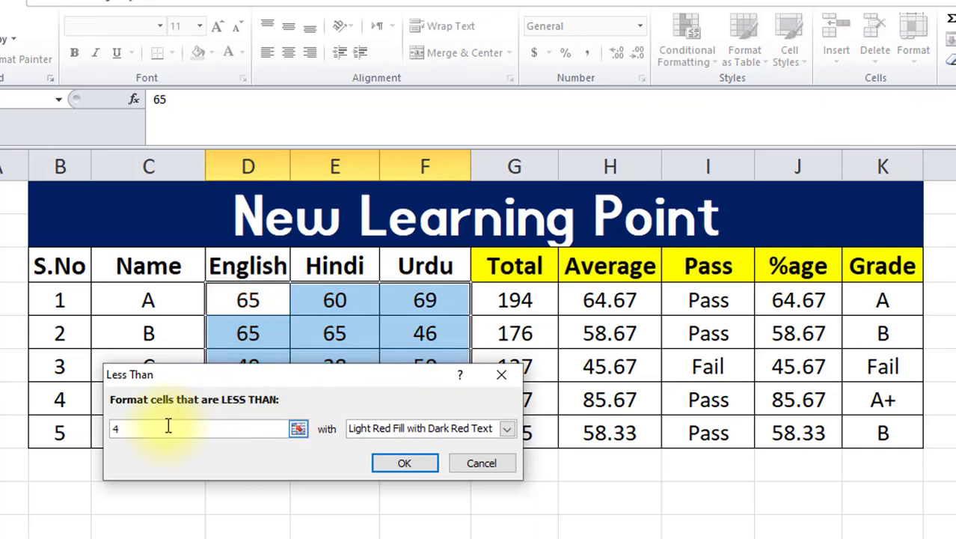
{"action": "type", "text": "0"}
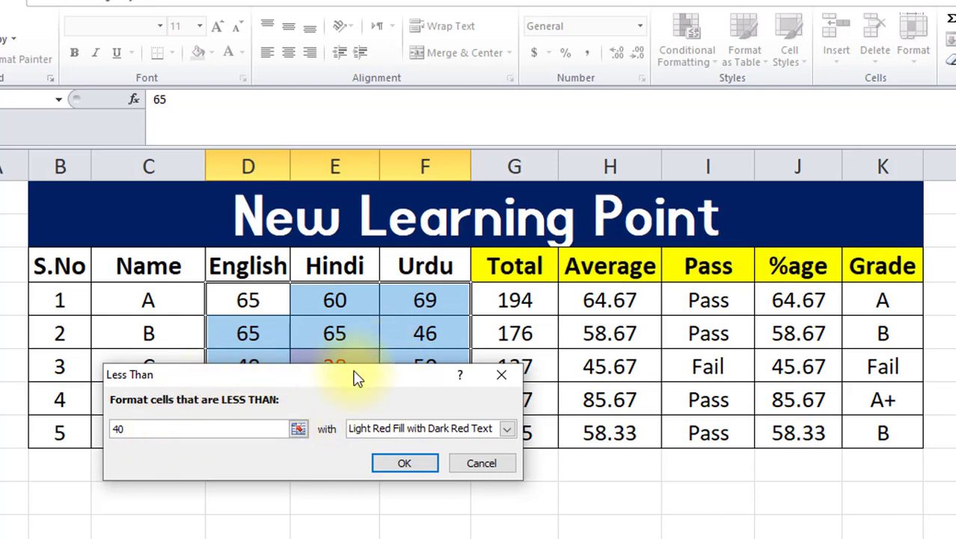
{"action": "left_click_drag", "start_coordinate": [353, 377], "coordinate": [391, 448]}
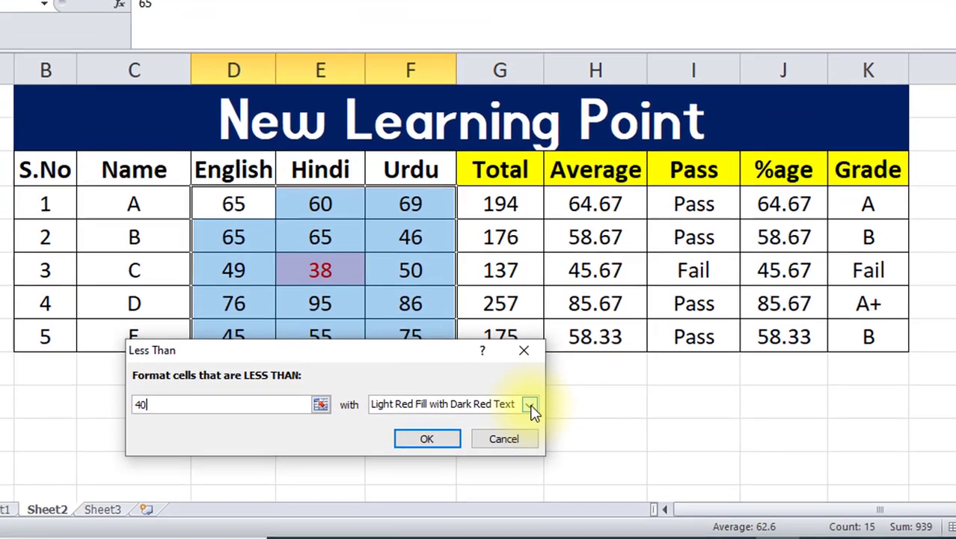
Step: Choose a custom format for the Less Than rule and give it a yellow background fill
{"action": "left_click", "coordinate": [545, 501]}
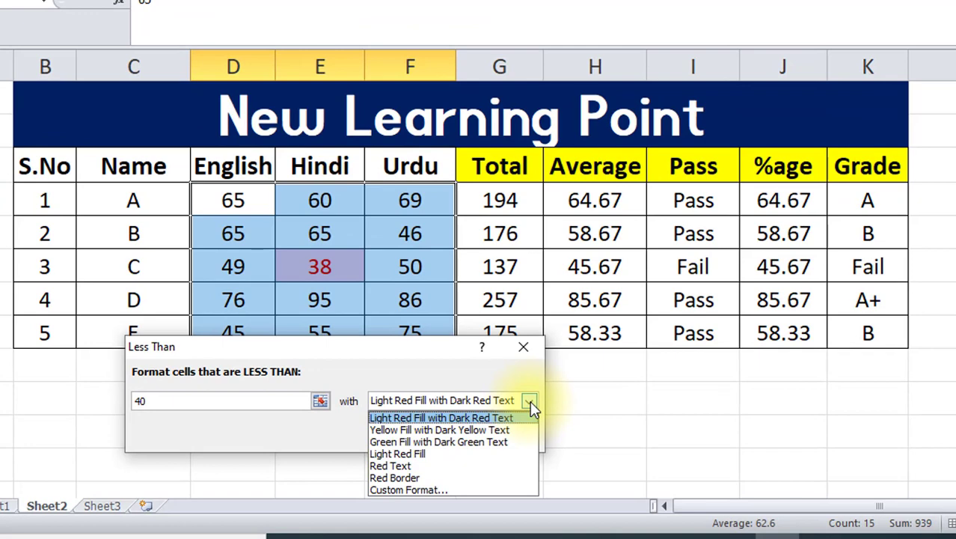
{"action": "left_click", "coordinate": [409, 490]}
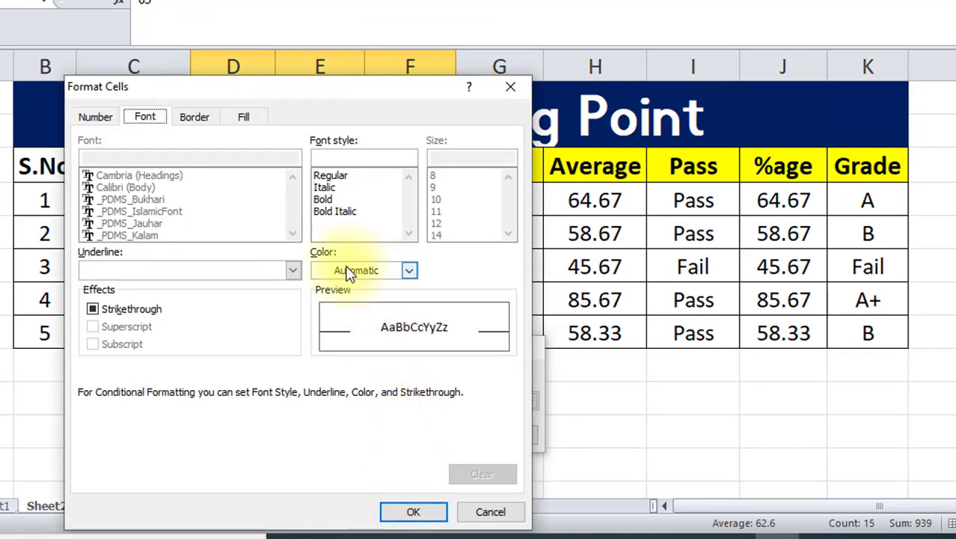
{"action": "left_click", "coordinate": [410, 271]}
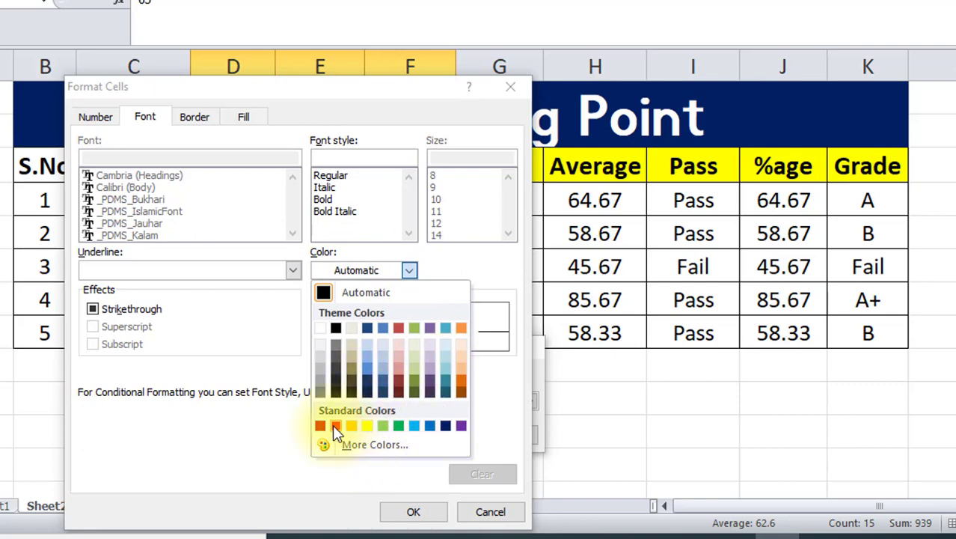
{"action": "left_click", "coordinate": [246, 118]}
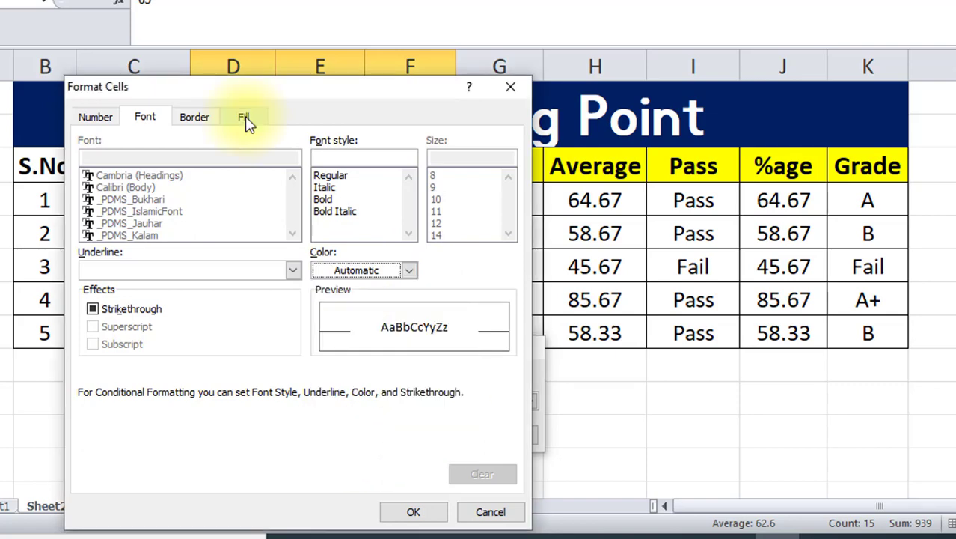
{"action": "left_click", "coordinate": [246, 118]}
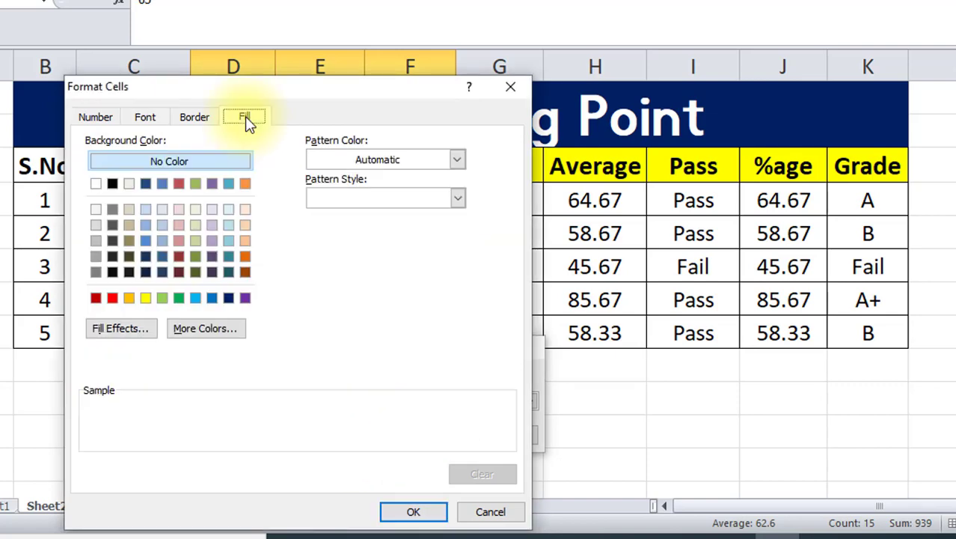
{"action": "left_click", "coordinate": [146, 300]}
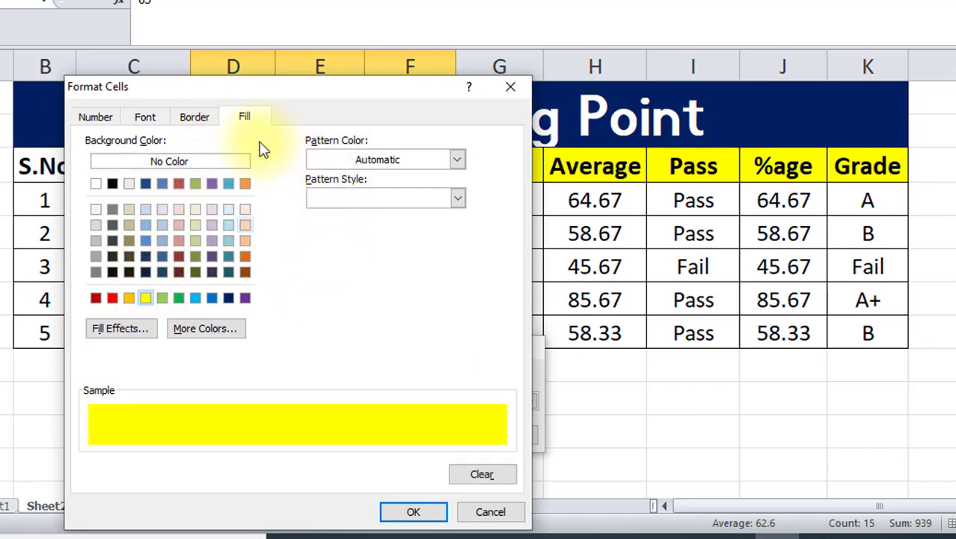
Step: Set the custom format's font color to red and apply the Less Than rule to the marks
{"action": "left_click", "coordinate": [149, 120]}
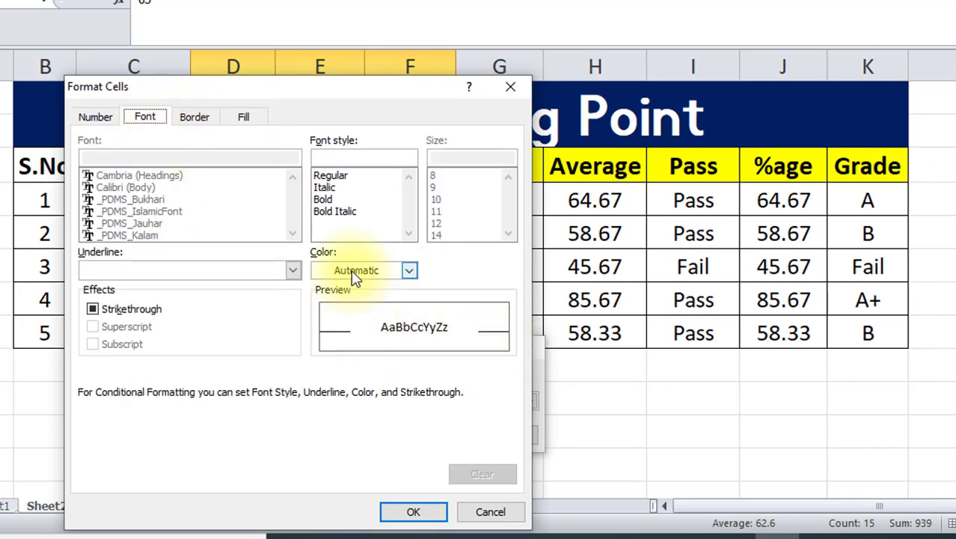
{"action": "left_click", "coordinate": [410, 271]}
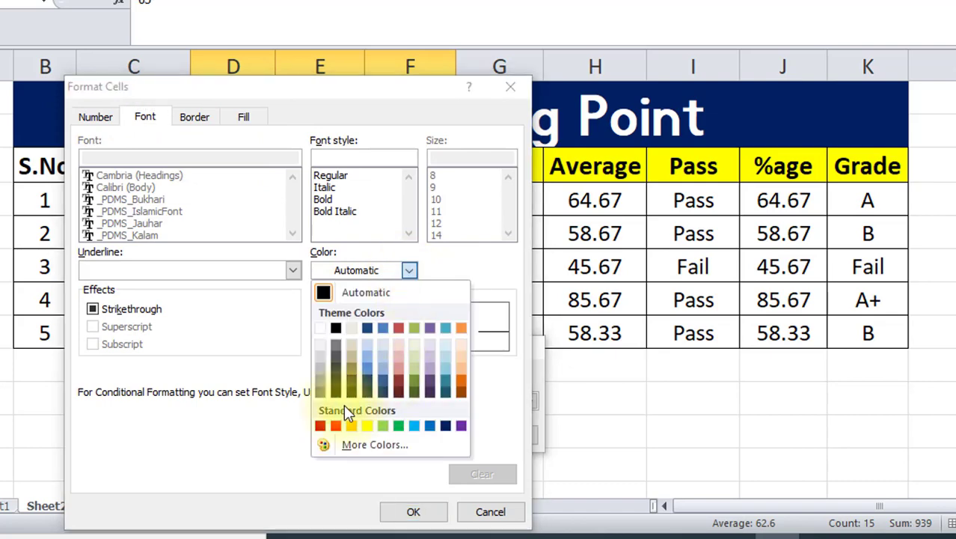
{"action": "left_click", "coordinate": [332, 425]}
{"action": "left_click", "coordinate": [414, 513]}
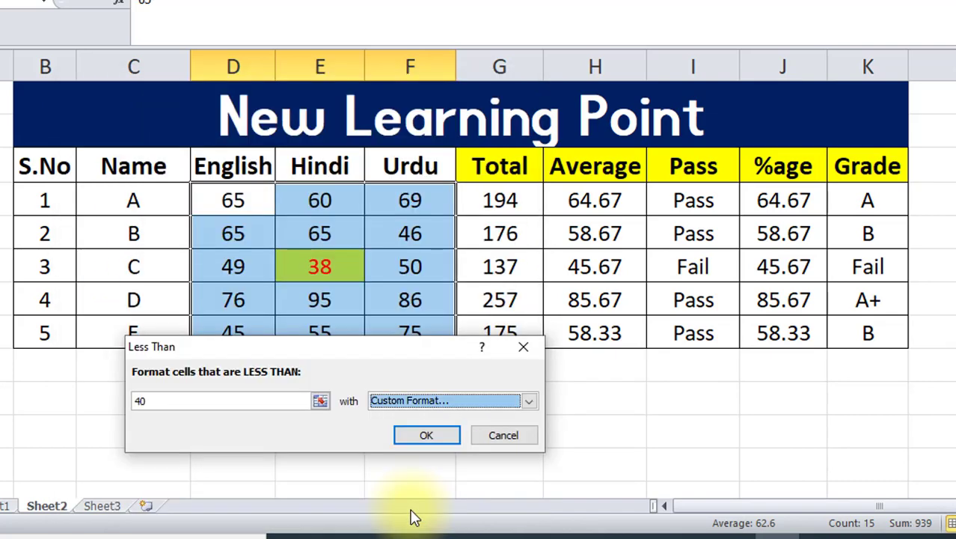
{"action": "left_click", "coordinate": [414, 437]}
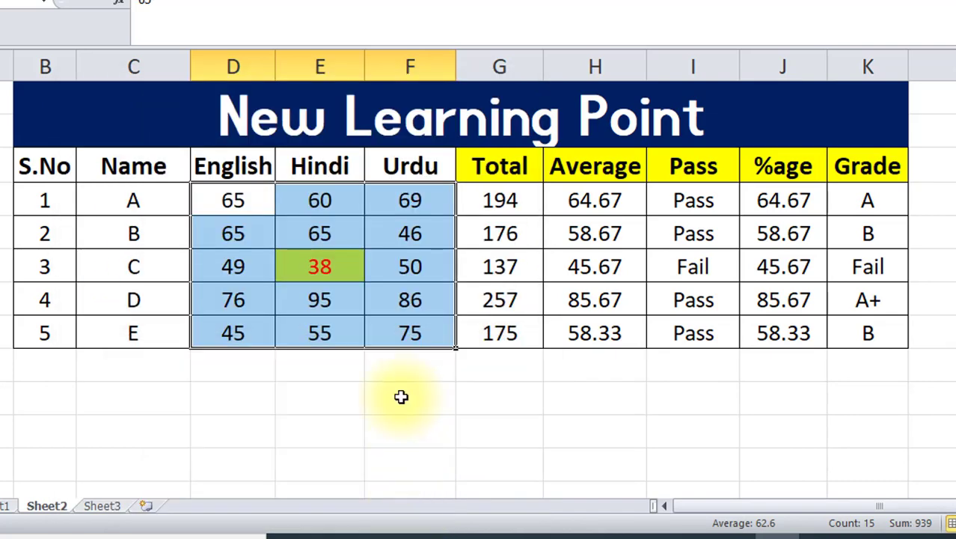
{"action": "left_click", "coordinate": [378, 303]}
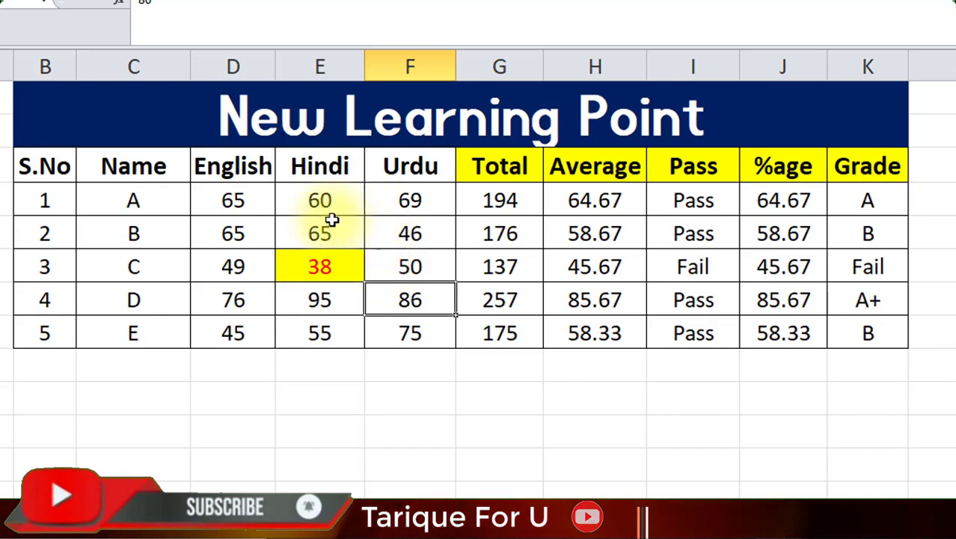
Step: Set student A's English mark to 33 and student E's Urdu mark to 39
{"action": "left_click", "coordinate": [249, 197]}
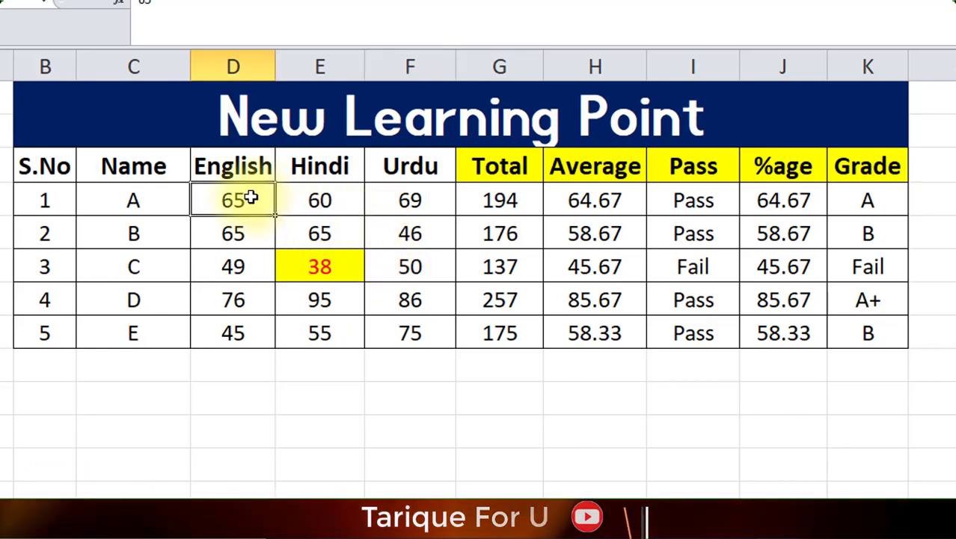
{"action": "type", "text": "33"}
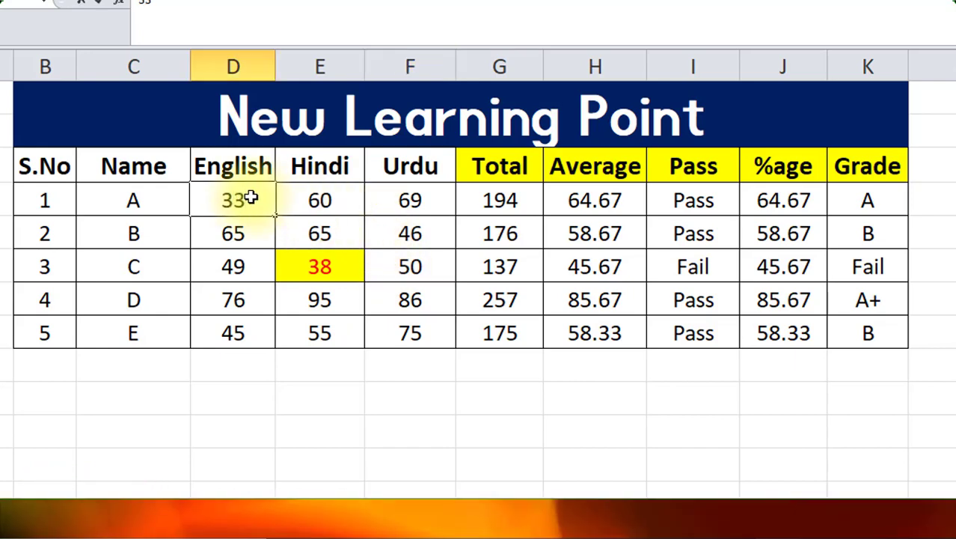
{"action": "key", "text": "Return"}
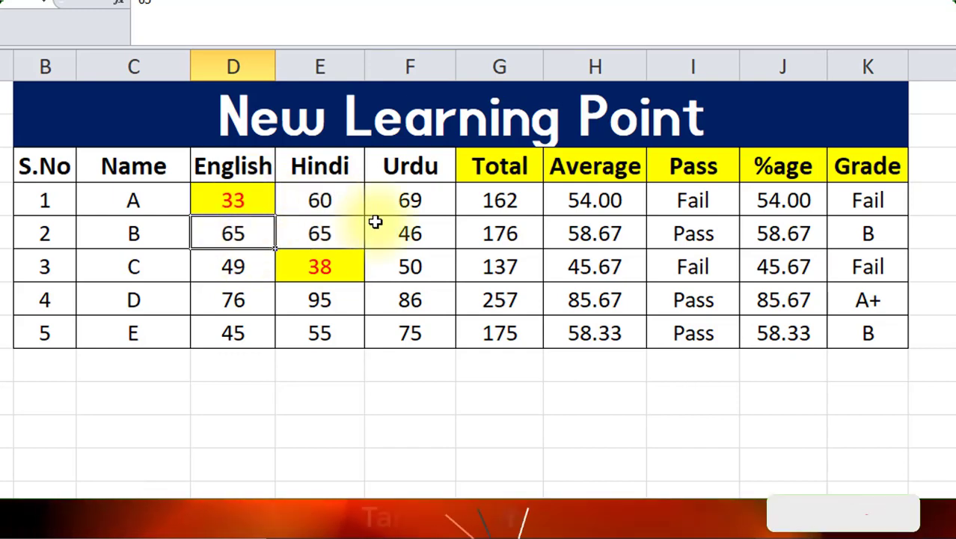
{"action": "left_click", "coordinate": [412, 329]}
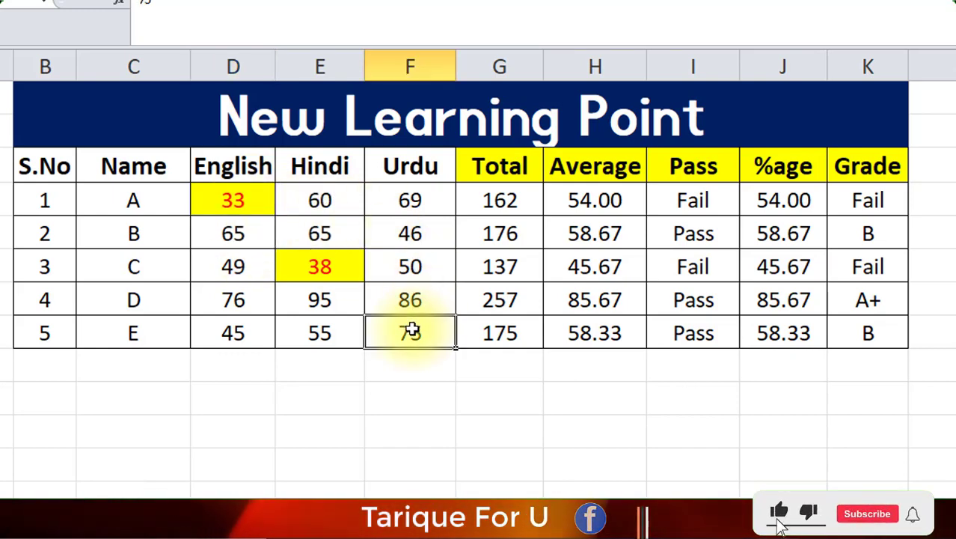
{"action": "type", "text": "39"}
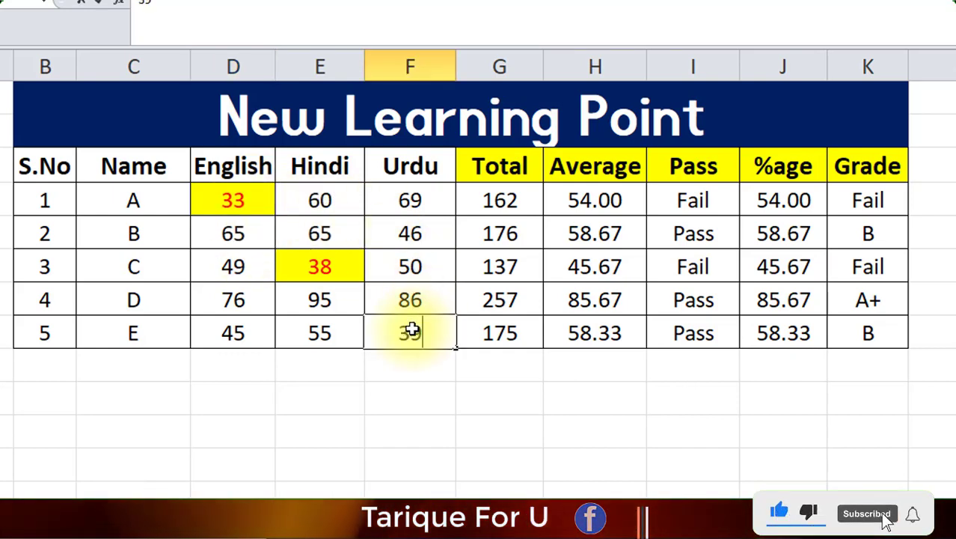
{"action": "key", "text": "Return"}
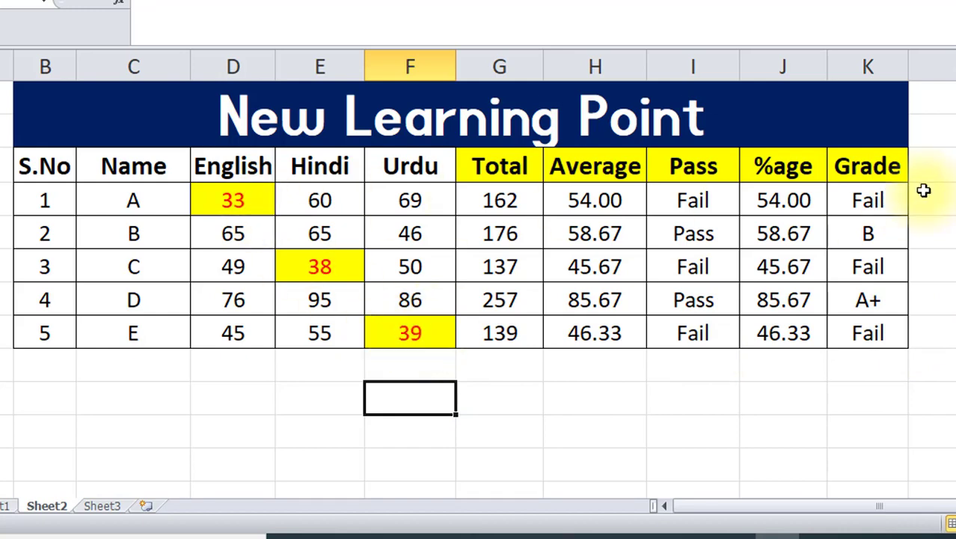
Step: Create a Greater Than highlight rule with the value 75 for all students' English, Hindi and Urdu marks
{"action": "left_click_drag", "start_coordinate": [220, 192], "coordinate": [435, 331]}
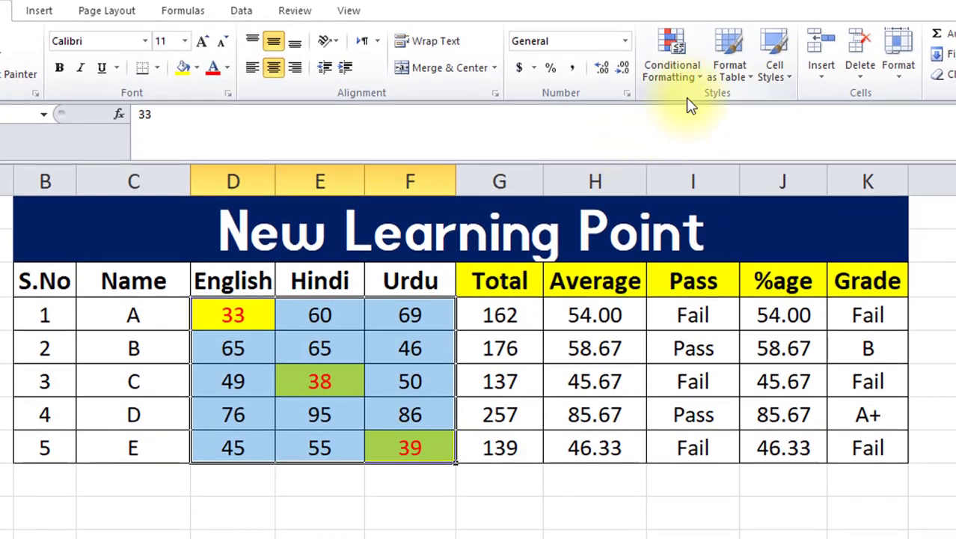
{"action": "left_click", "coordinate": [693, 75]}
{"action": "mouse_move", "coordinate": [795, 112]}
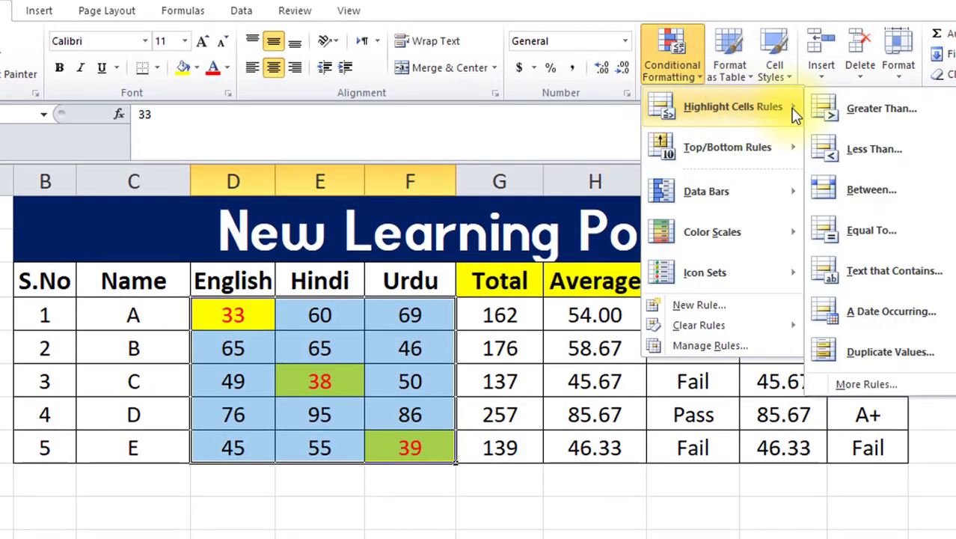
{"action": "left_click", "coordinate": [873, 113]}
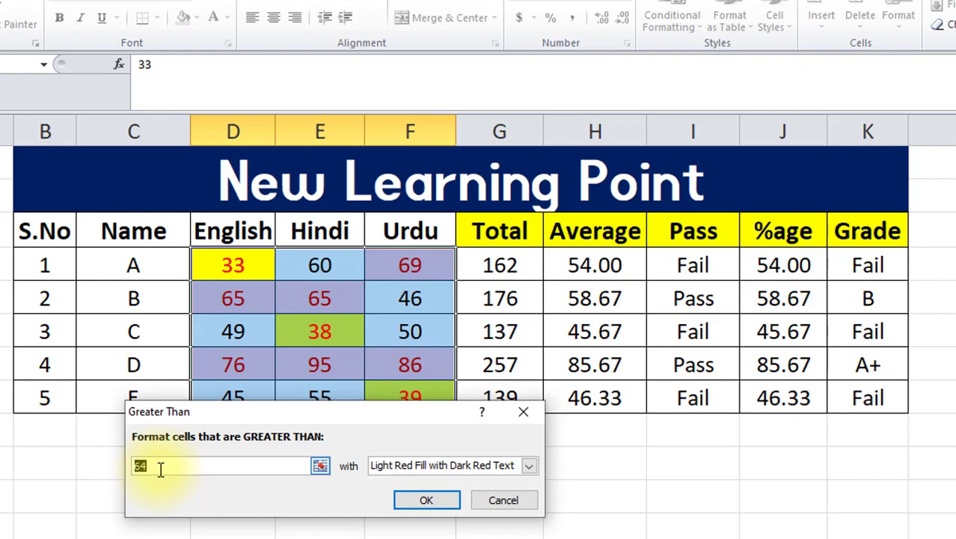
{"action": "type", "text": "75"}
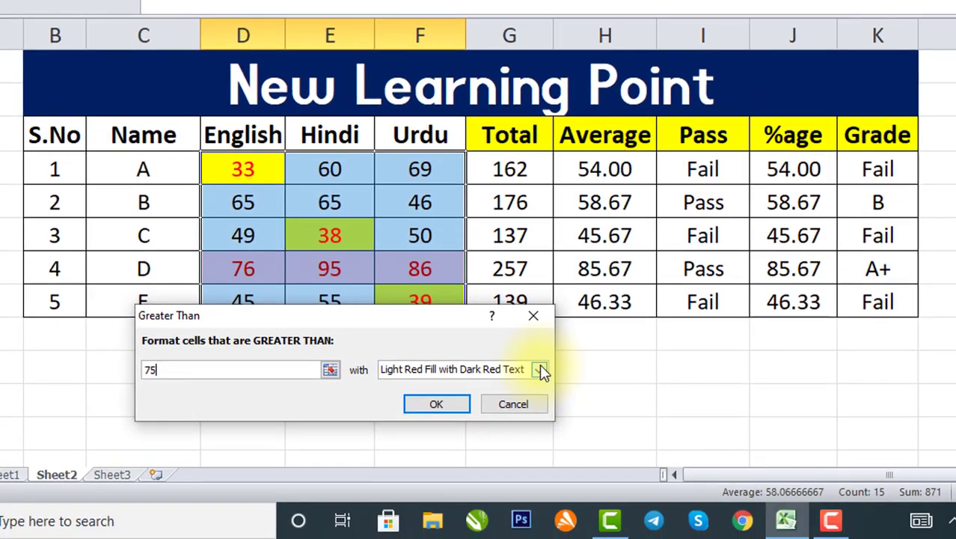
Step: Give the Greater Than rule a custom format with green font color and apply it to the marks
{"action": "left_click", "coordinate": [529, 465]}
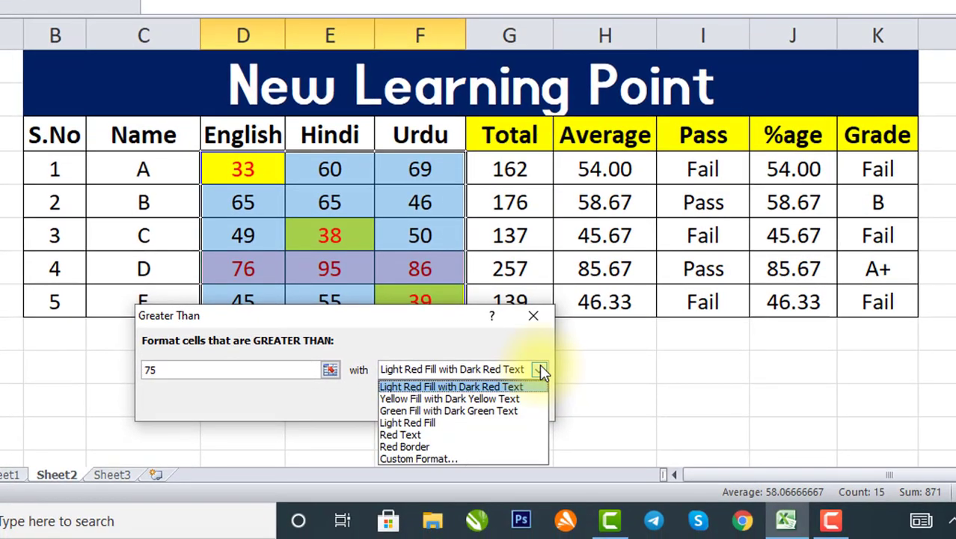
{"action": "left_click", "coordinate": [414, 457]}
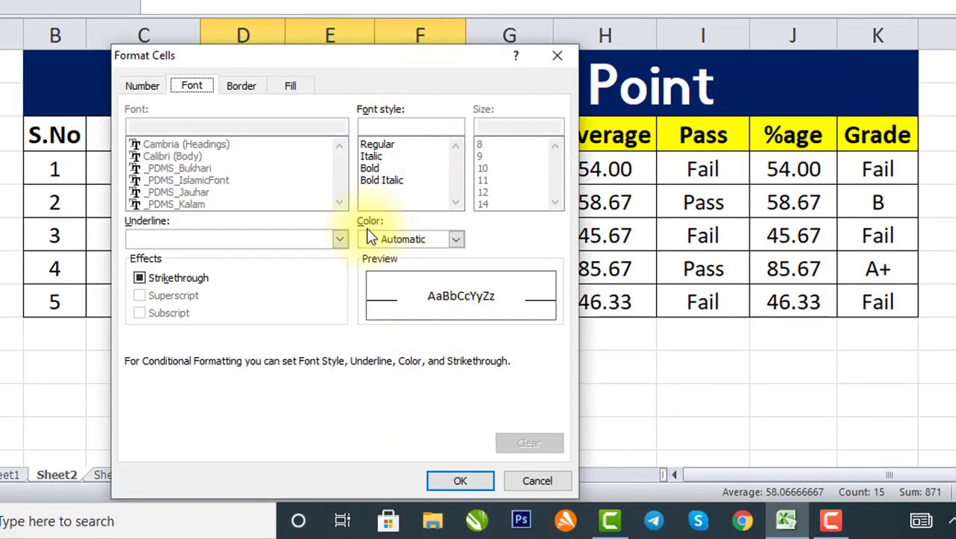
{"action": "left_click", "coordinate": [455, 239]}
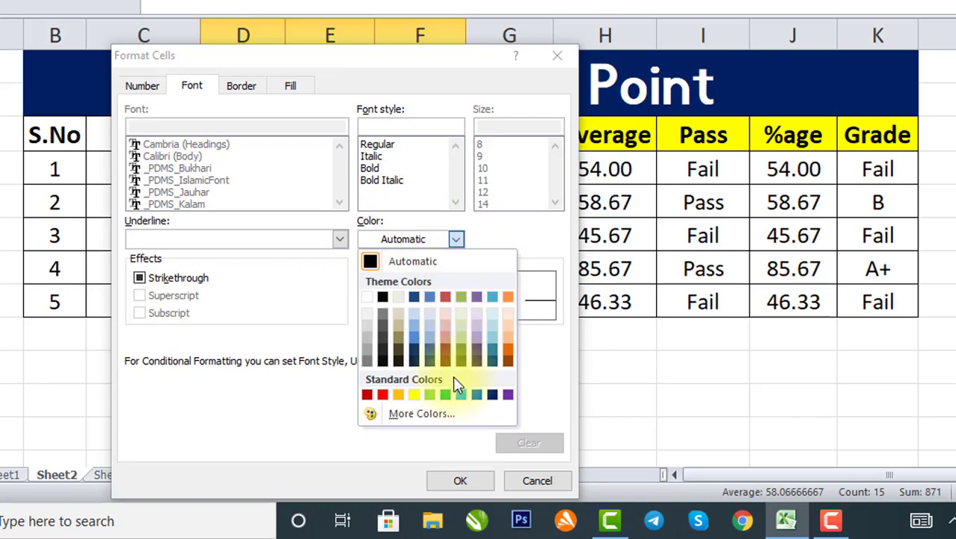
{"action": "left_click", "coordinate": [446, 393]}
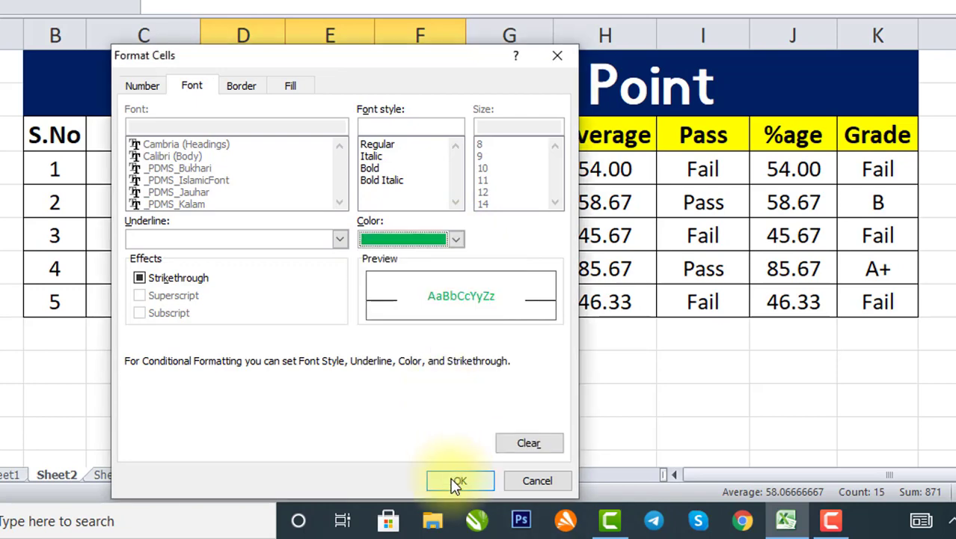
{"action": "left_click", "coordinate": [456, 481]}
{"action": "left_click", "coordinate": [438, 404]}
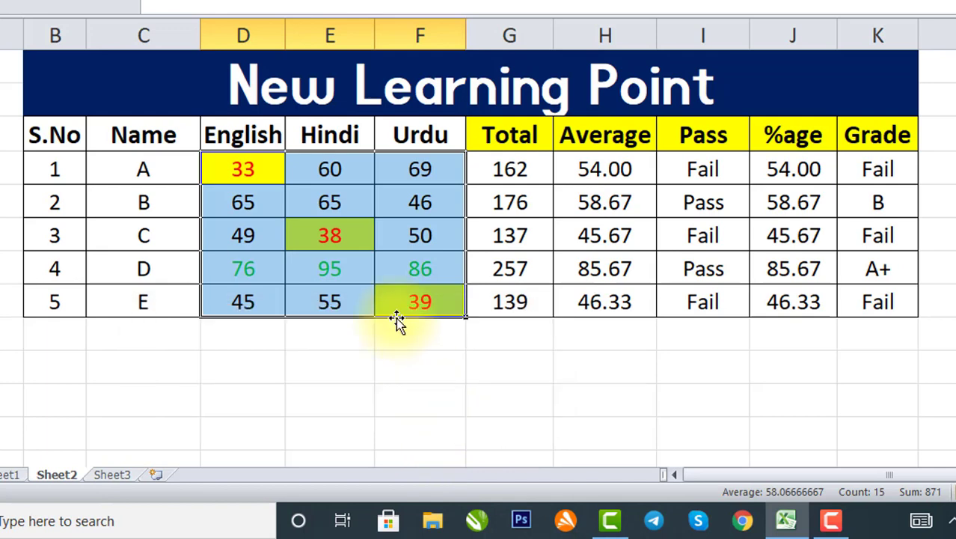
{"action": "left_click", "coordinate": [563, 431]}
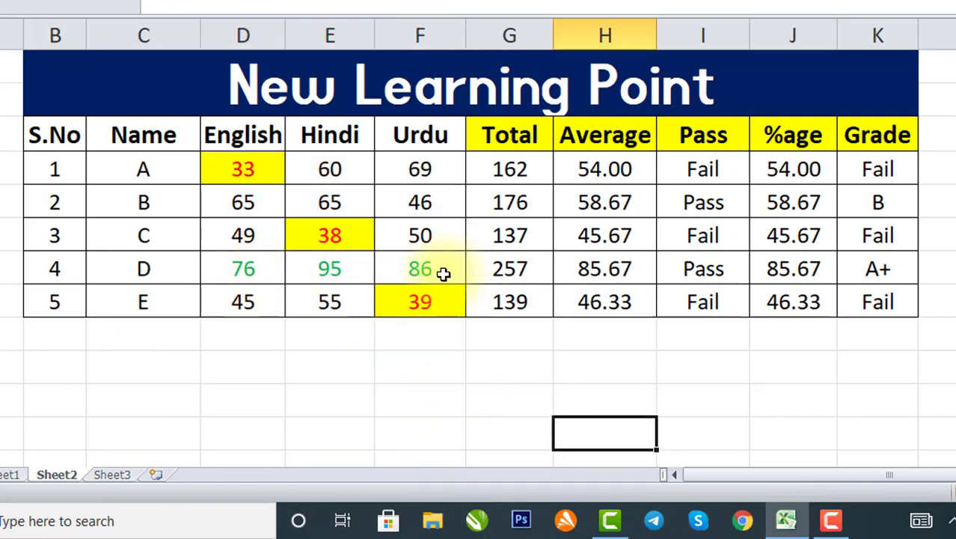
Step: Set student B's Hindi mark to 78
{"action": "left_click", "coordinate": [343, 198]}
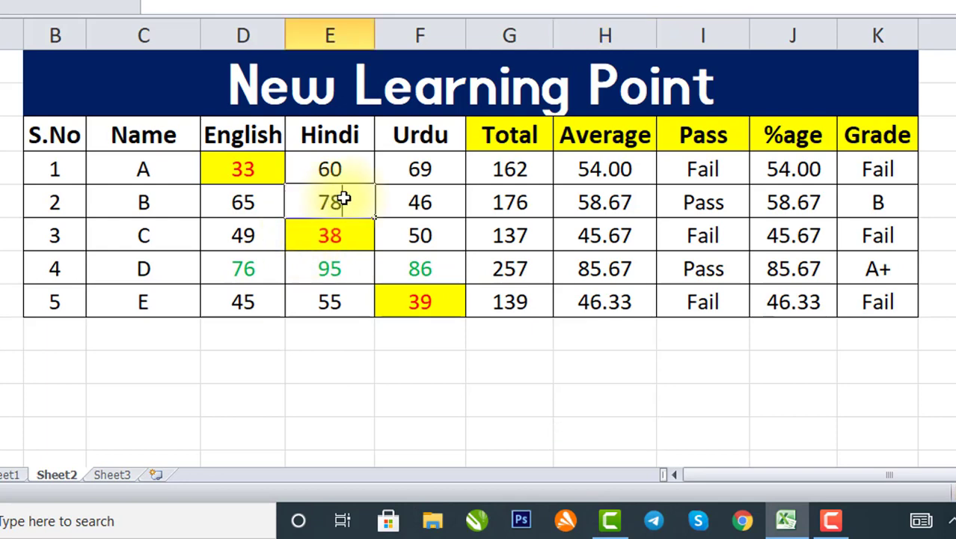
{"action": "double_click", "coordinate": [343, 199]}
{"action": "key", "text": "Return"}
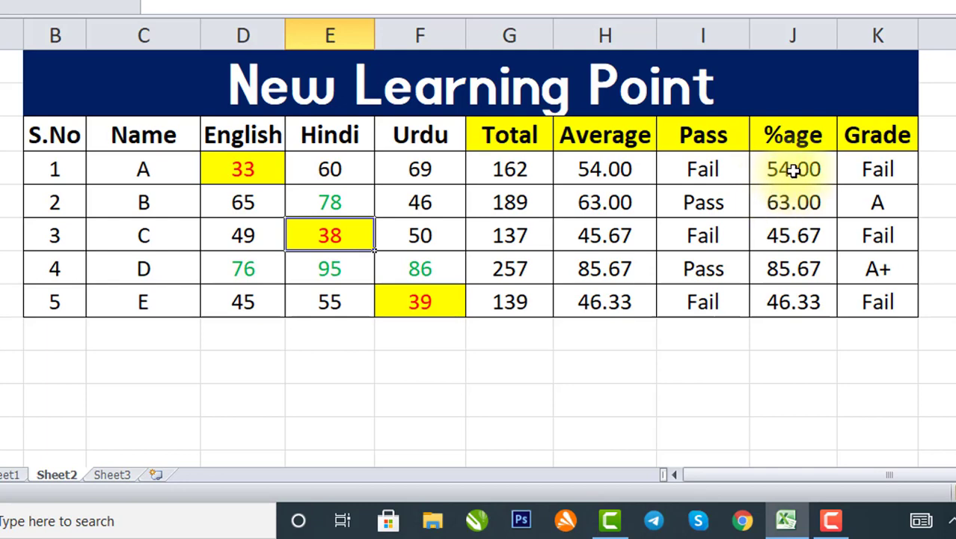
Step: Create a Top 10 Items rule for all students' %age values and set it to rank the top 3
{"action": "left_click_drag", "start_coordinate": [793, 171], "coordinate": [789, 296]}
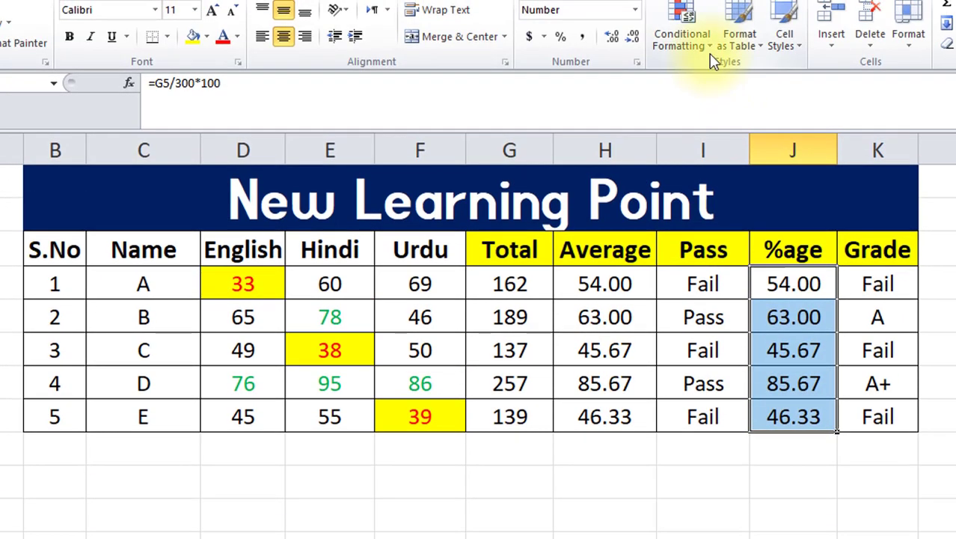
{"action": "left_click", "coordinate": [711, 54]}
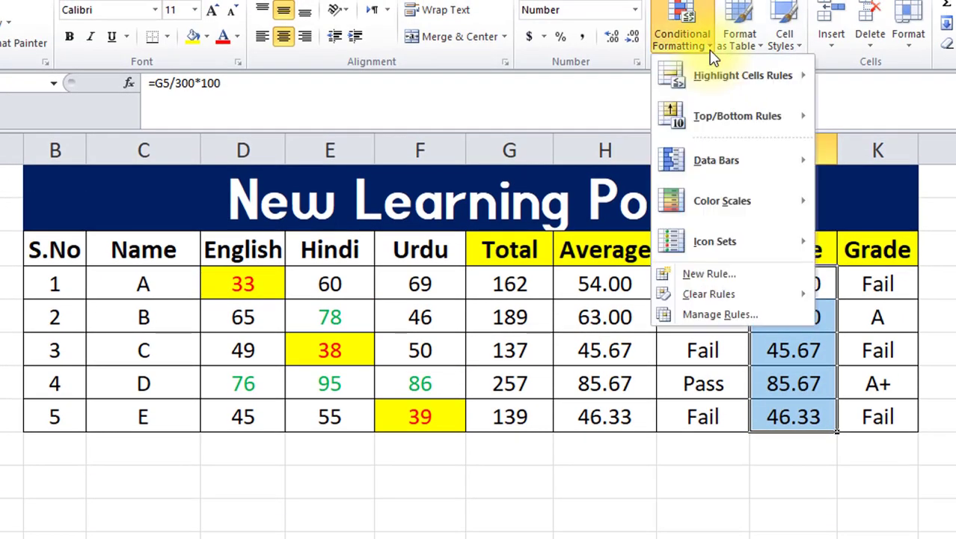
{"action": "mouse_move", "coordinate": [803, 120]}
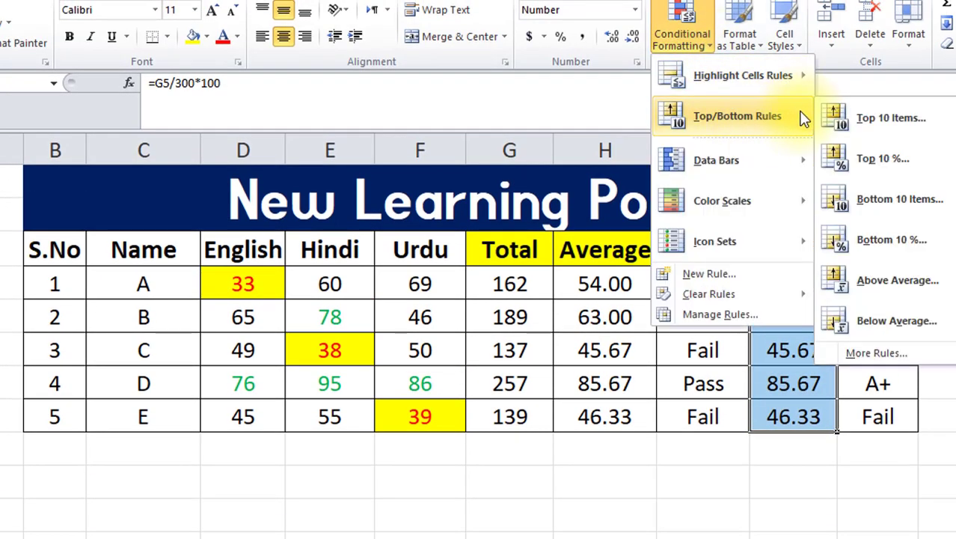
{"action": "left_click", "coordinate": [898, 130]}
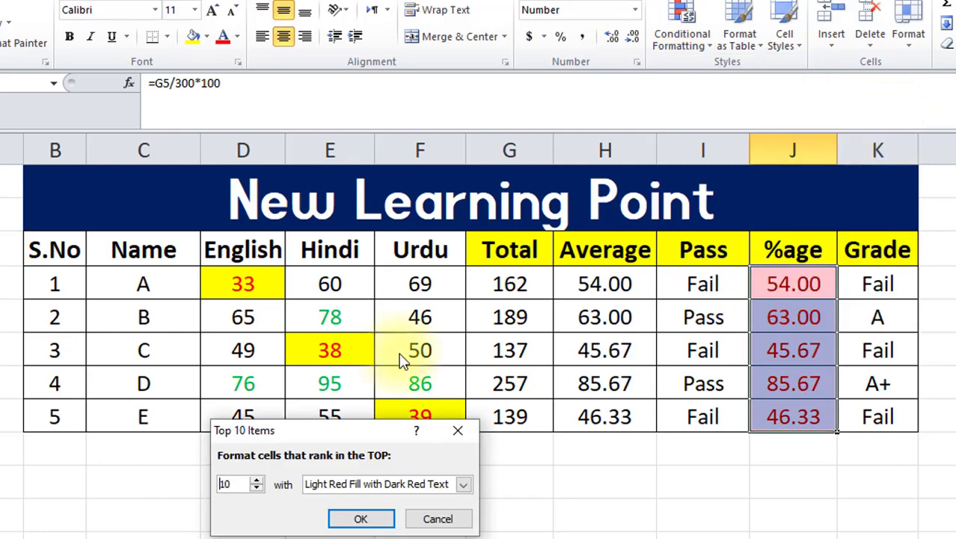
{"action": "left_click_drag", "start_coordinate": [321, 431], "coordinate": [504, 267]}
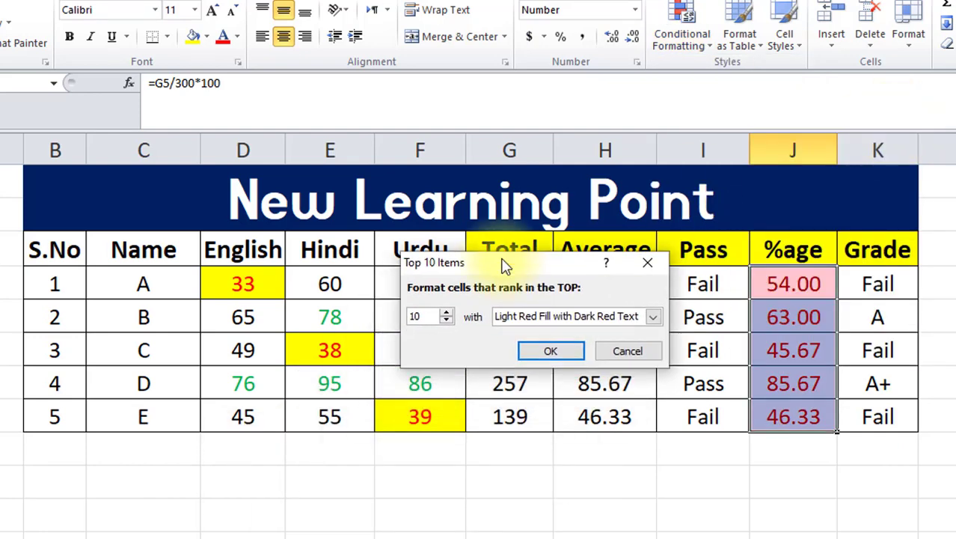
{"action": "left_click", "coordinate": [446, 320]}
{"action": "left_click", "coordinate": [446, 320]}
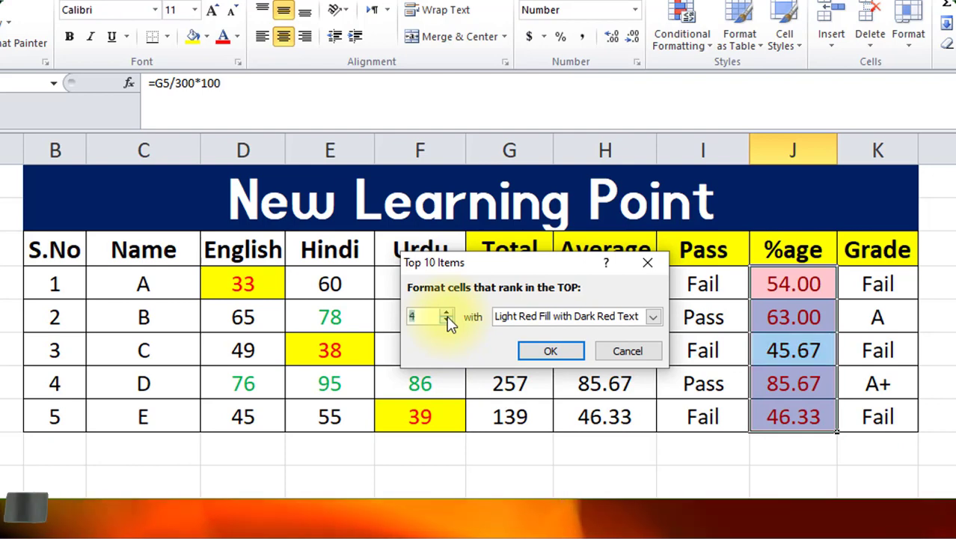
{"action": "left_click", "coordinate": [446, 320]}
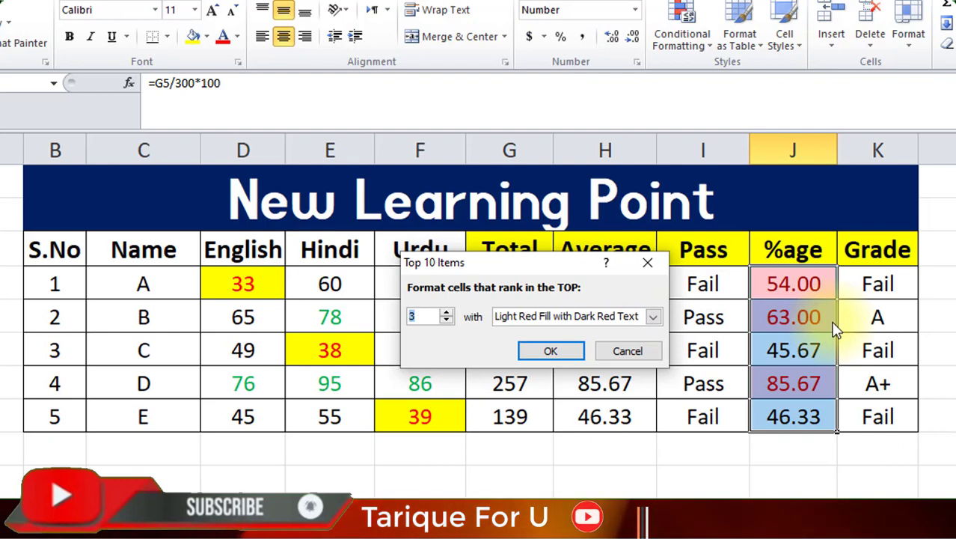
Step: Give the Top 10 Items rule a custom format with light blue font color and light orange fill, and apply it to the %age values
{"action": "left_click", "coordinate": [652, 317]}
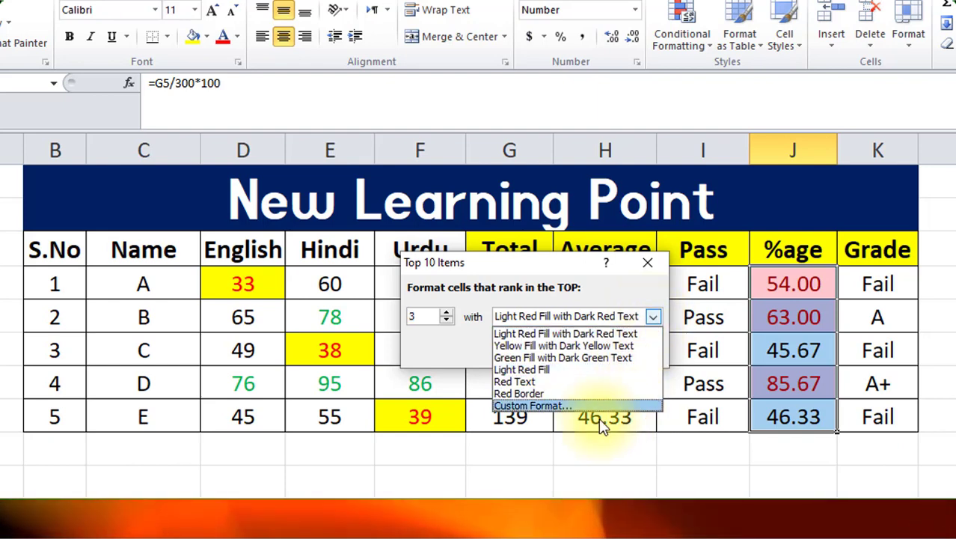
{"action": "left_click", "coordinate": [598, 406]}
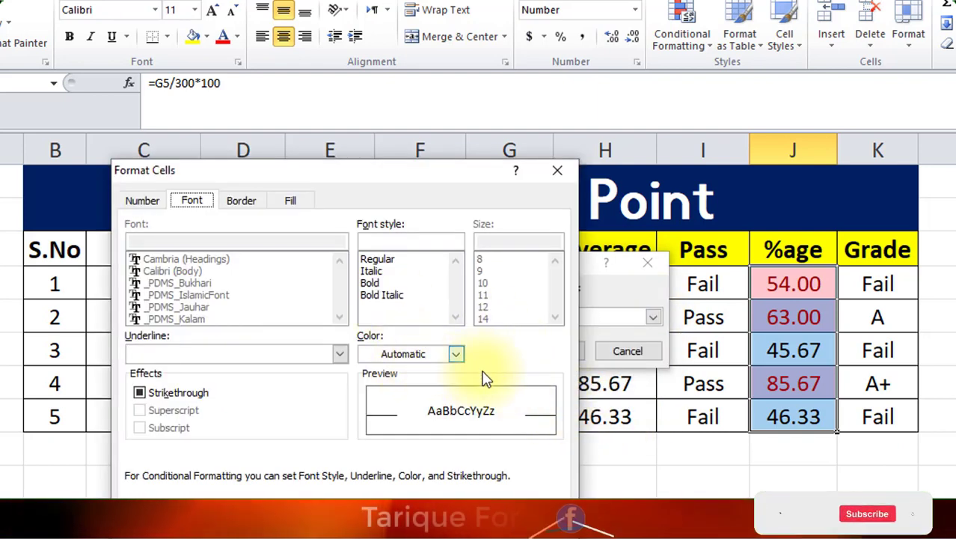
{"action": "left_click", "coordinate": [456, 354]}
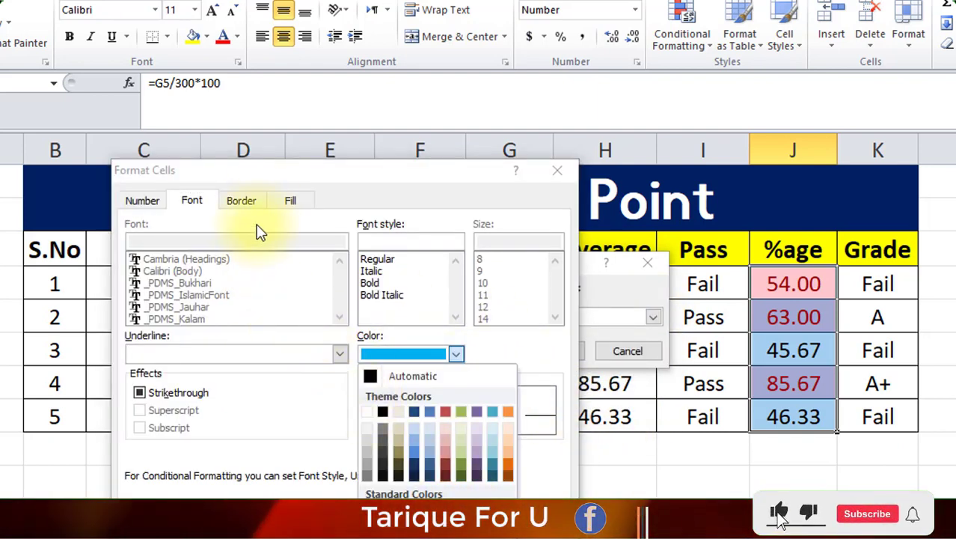
{"action": "left_click", "coordinate": [289, 201]}
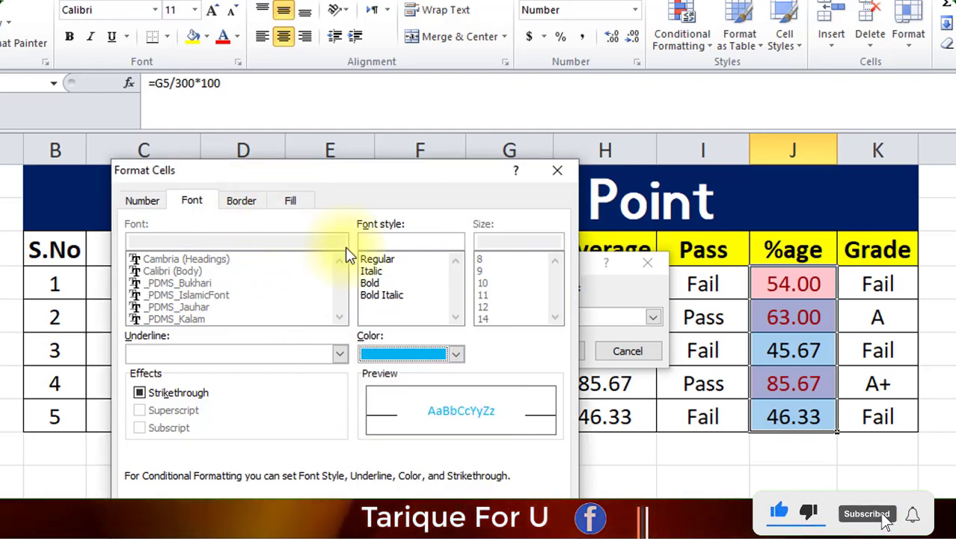
{"action": "left_click", "coordinate": [294, 199]}
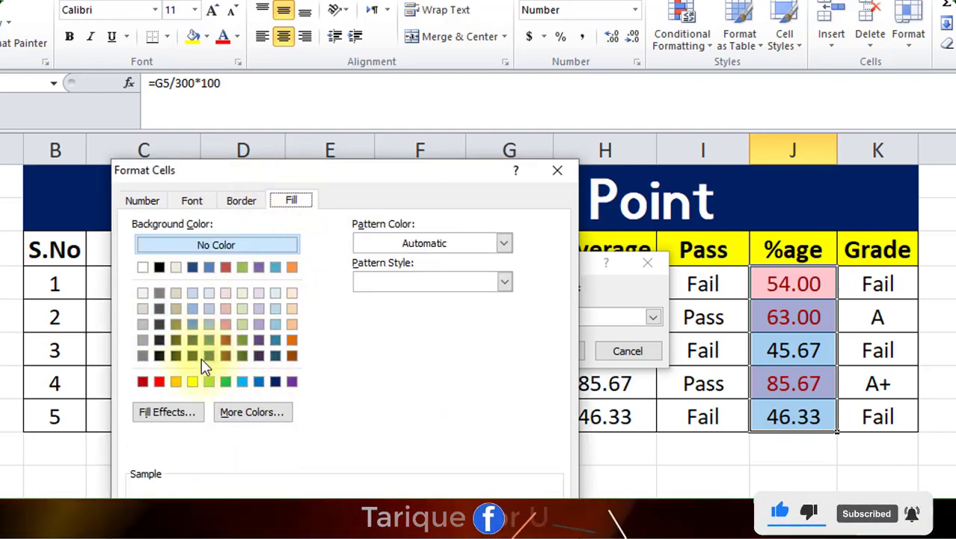
{"action": "left_click", "coordinate": [292, 310]}
{"action": "key", "text": "Return"}
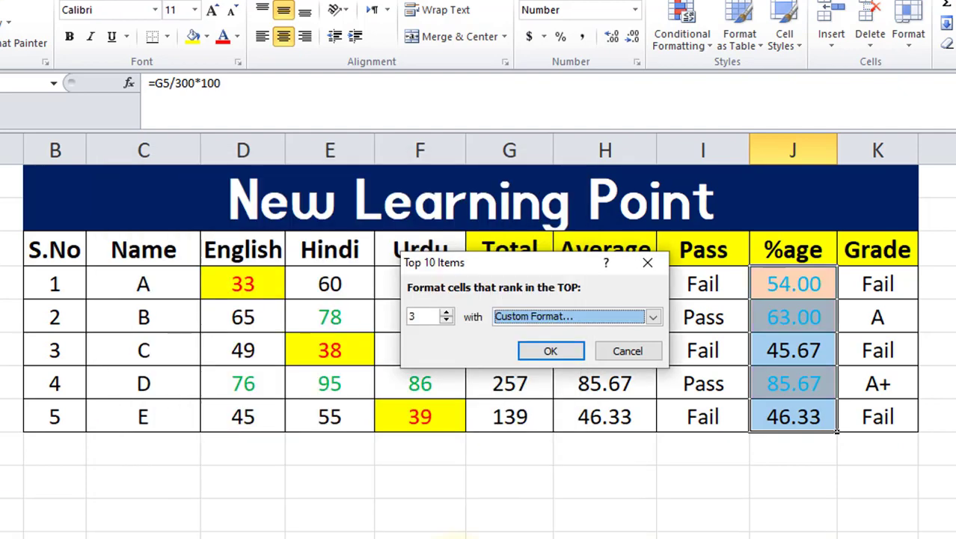
{"action": "left_click", "coordinate": [548, 356]}
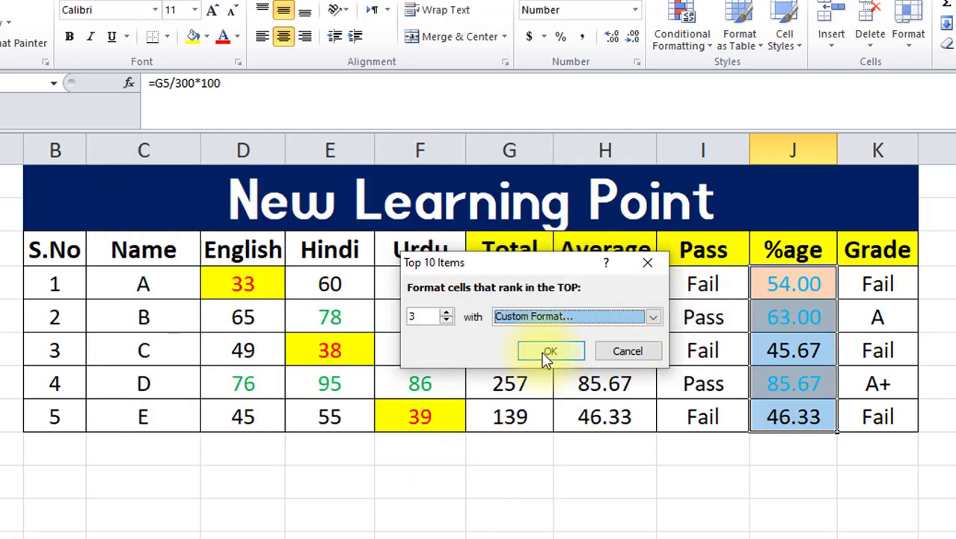
{"action": "left_click", "coordinate": [816, 518]}
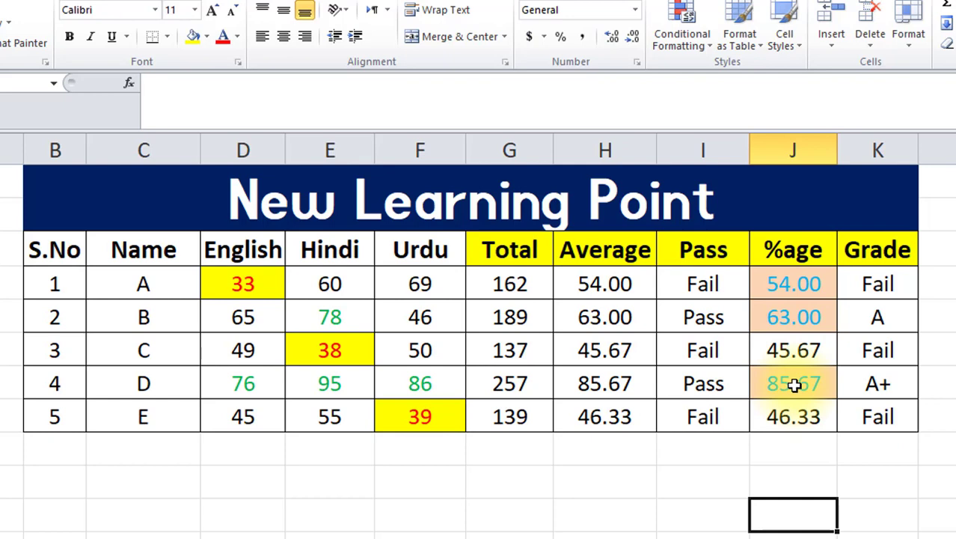
{"action": "left_click", "coordinate": [582, 484]}
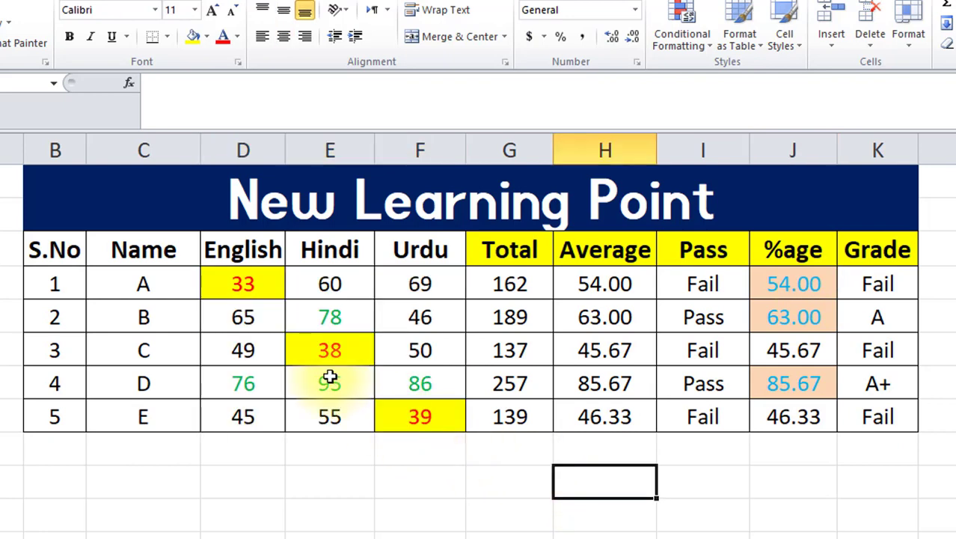
Step: Clear the conditional formatting rules from the entire sheet
{"action": "left_click_drag", "start_coordinate": [389, 377], "coordinate": [457, 408]}
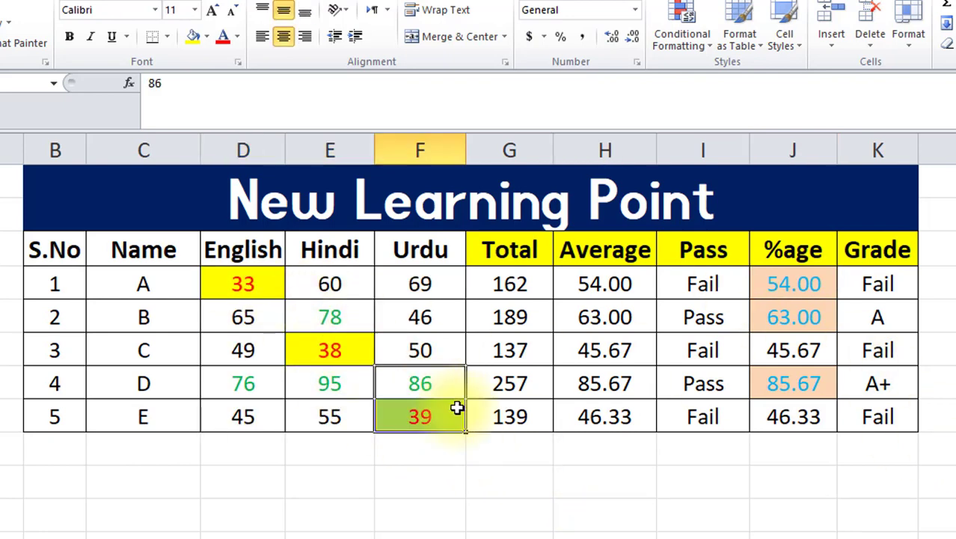
{"action": "left_click", "coordinate": [690, 40]}
{"action": "mouse_move", "coordinate": [705, 294]}
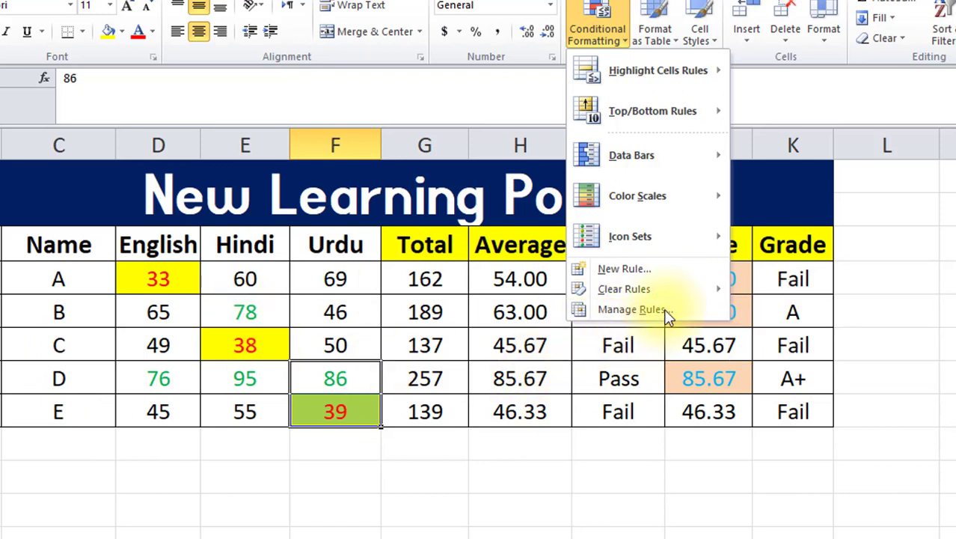
{"action": "mouse_move", "coordinate": [707, 297]}
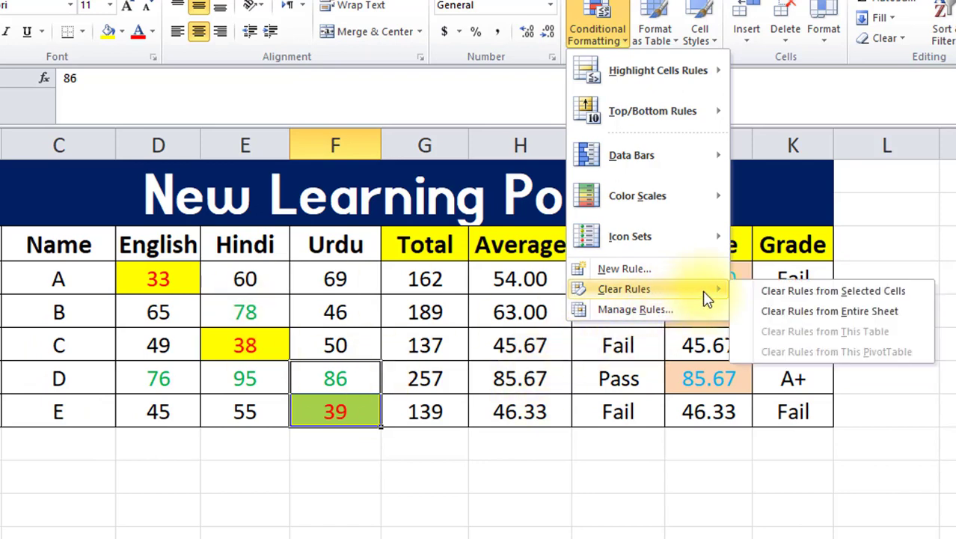
{"action": "left_click", "coordinate": [800, 311]}
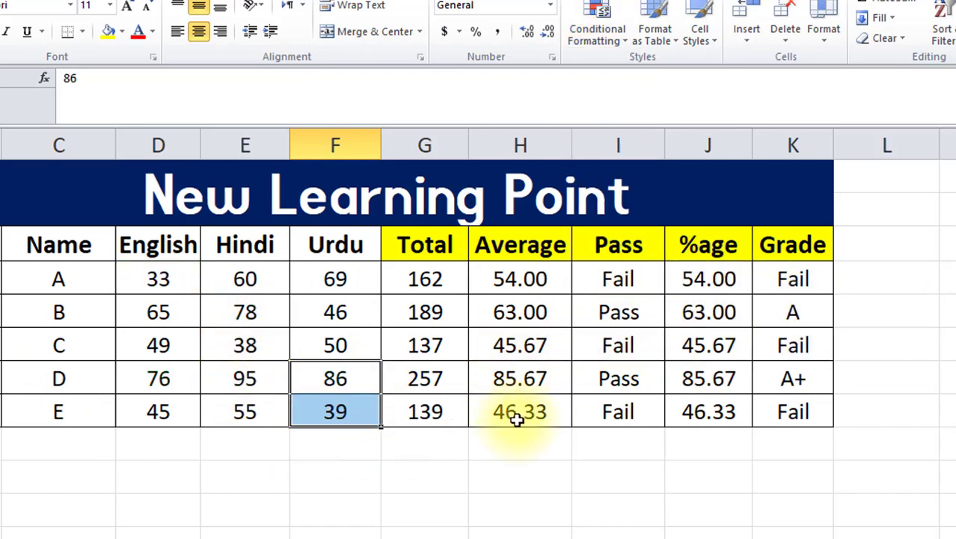
{"action": "left_click", "coordinate": [520, 443]}
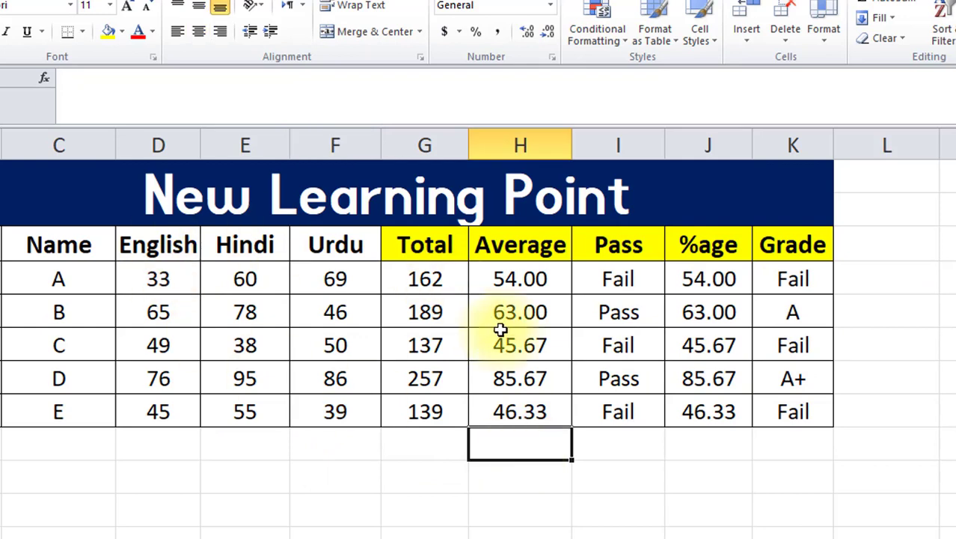
{"action": "left_click", "coordinate": [618, 344]}
{"action": "left_click", "coordinate": [625, 39]}
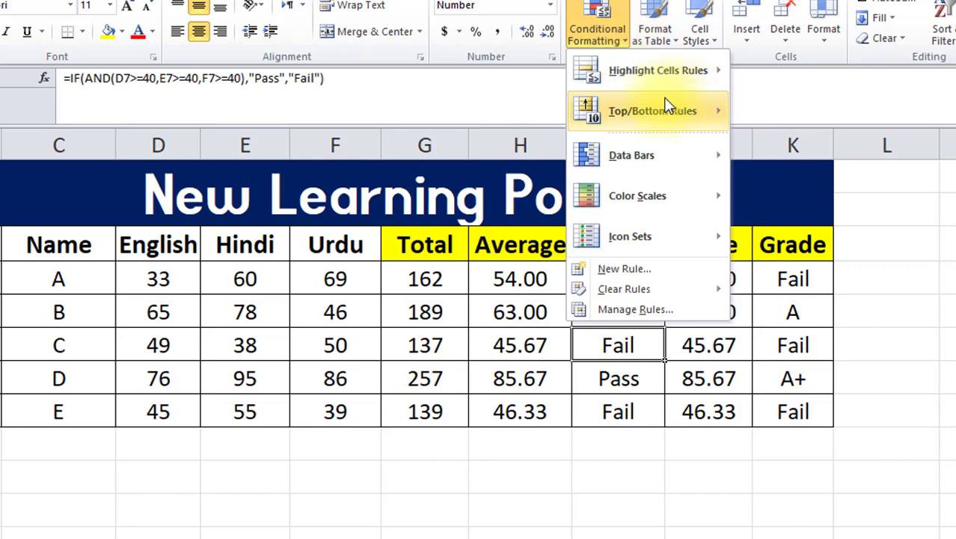
{"action": "mouse_move", "coordinate": [723, 76]}
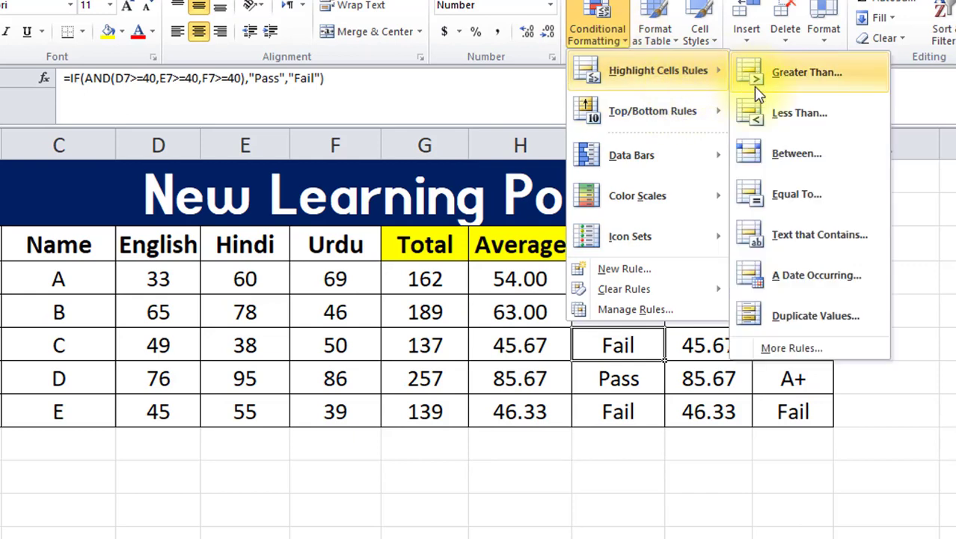
{"action": "mouse_move", "coordinate": [723, 120]}
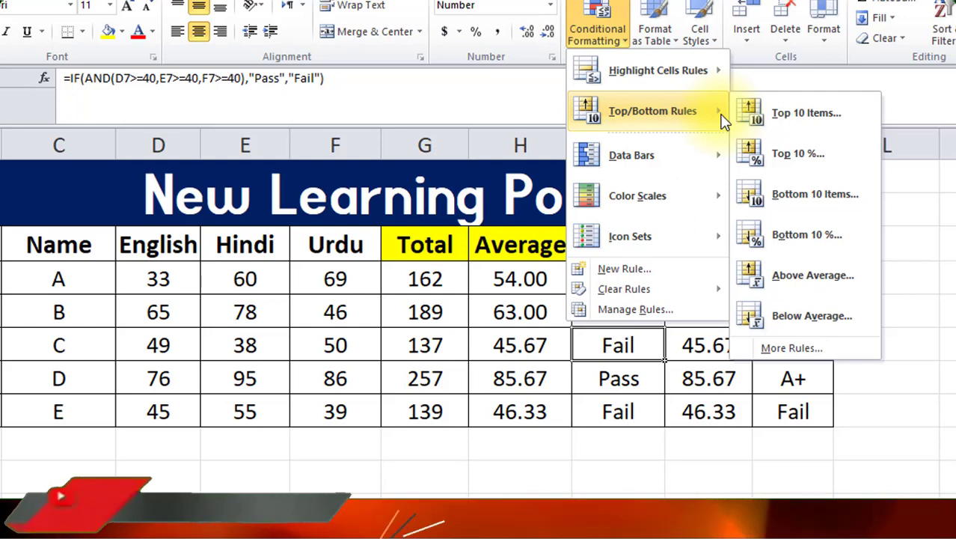
{"action": "mouse_move", "coordinate": [710, 166]}
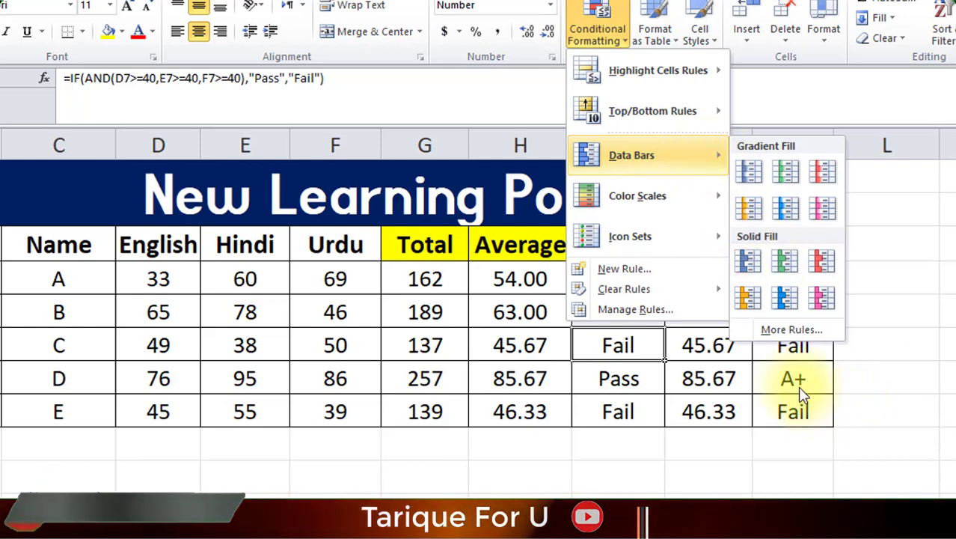
{"action": "left_click", "coordinate": [761, 364]}
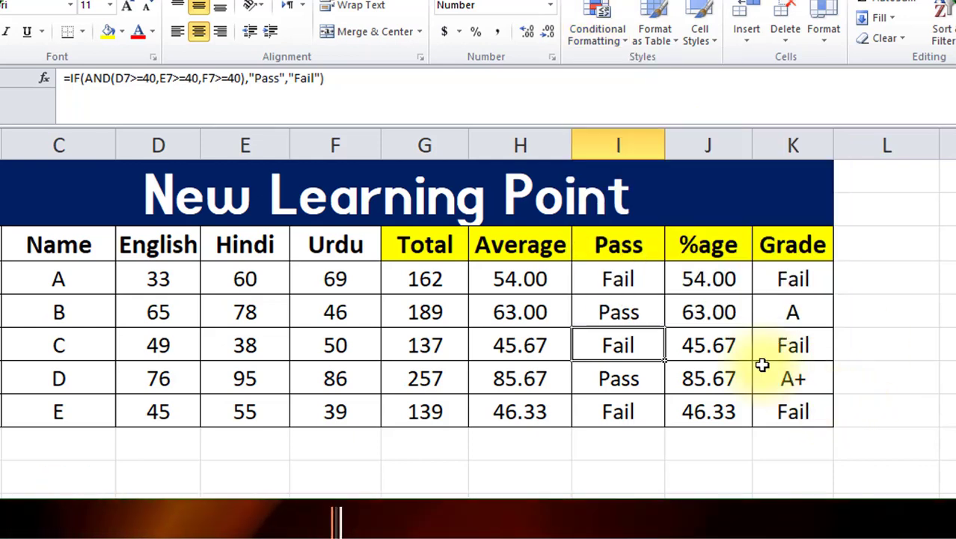